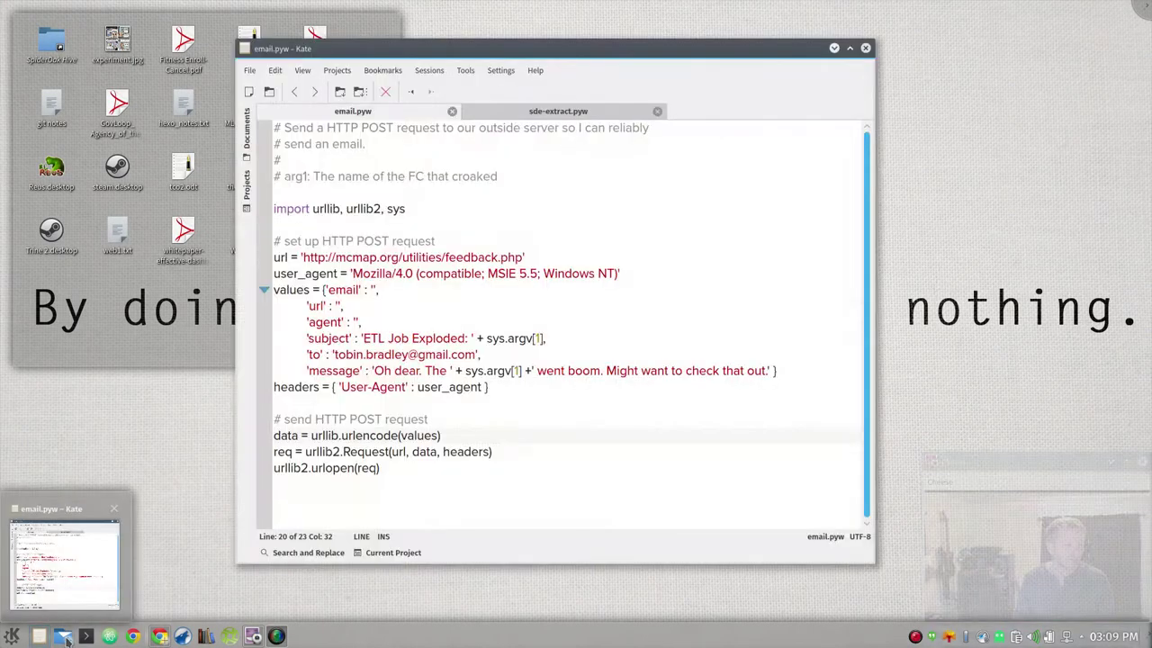
Bring the 'etl – Dolphin' window forward from its taskbar preview.
mouse_move(68, 639)
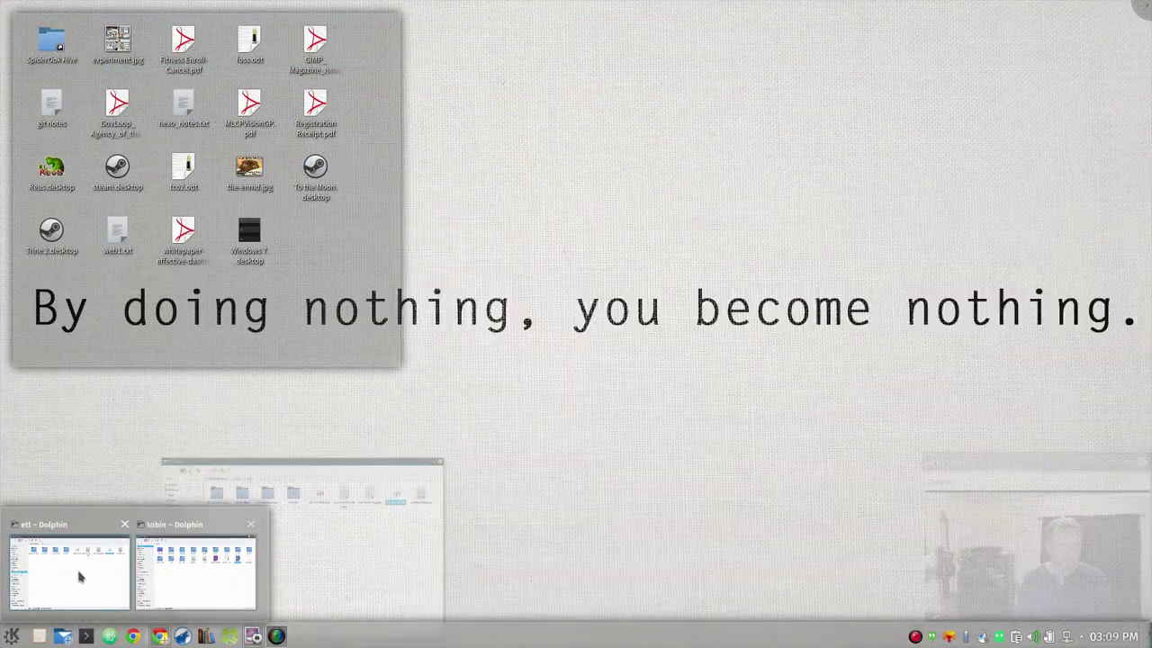
click(79, 577)
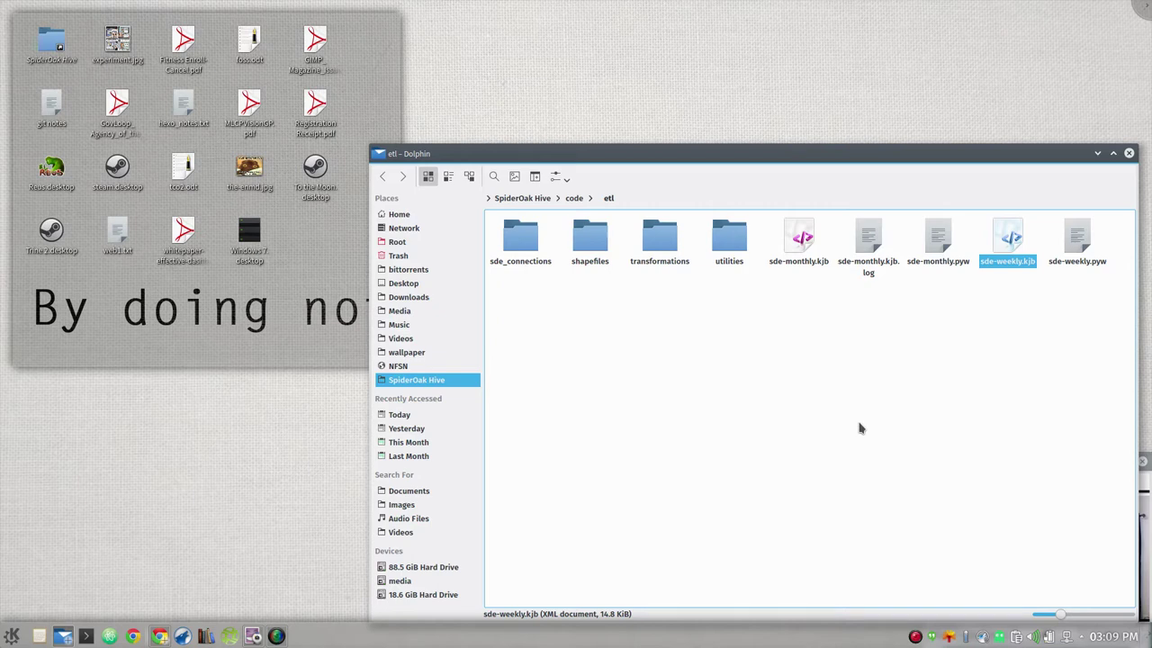
click(808, 239)
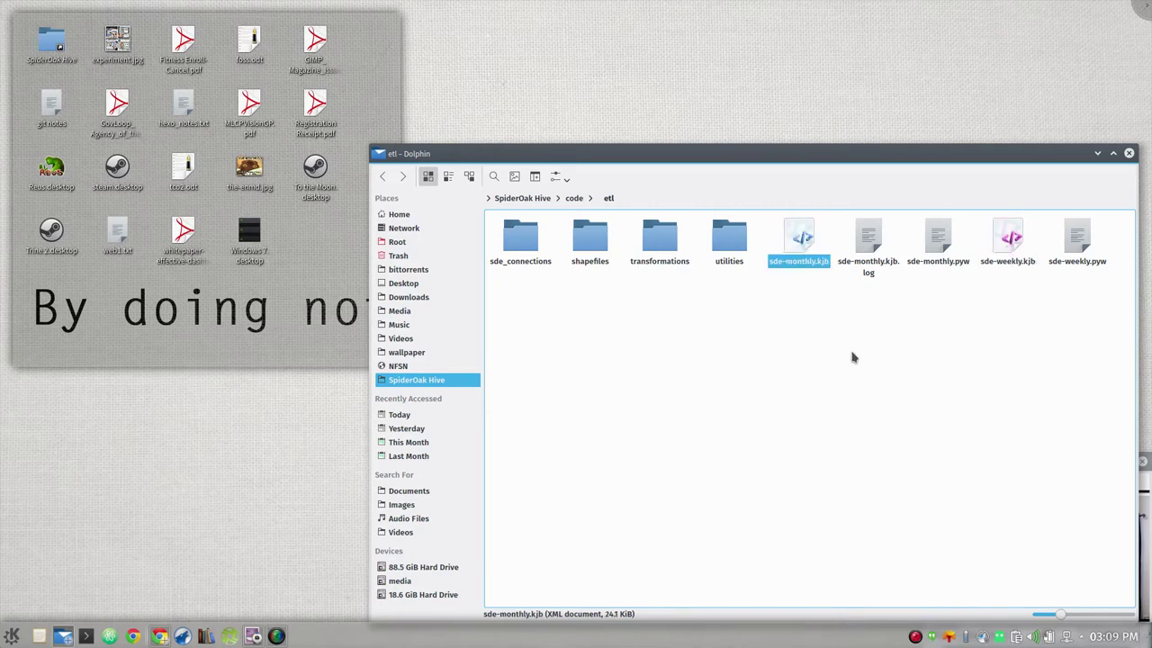
click(853, 357)
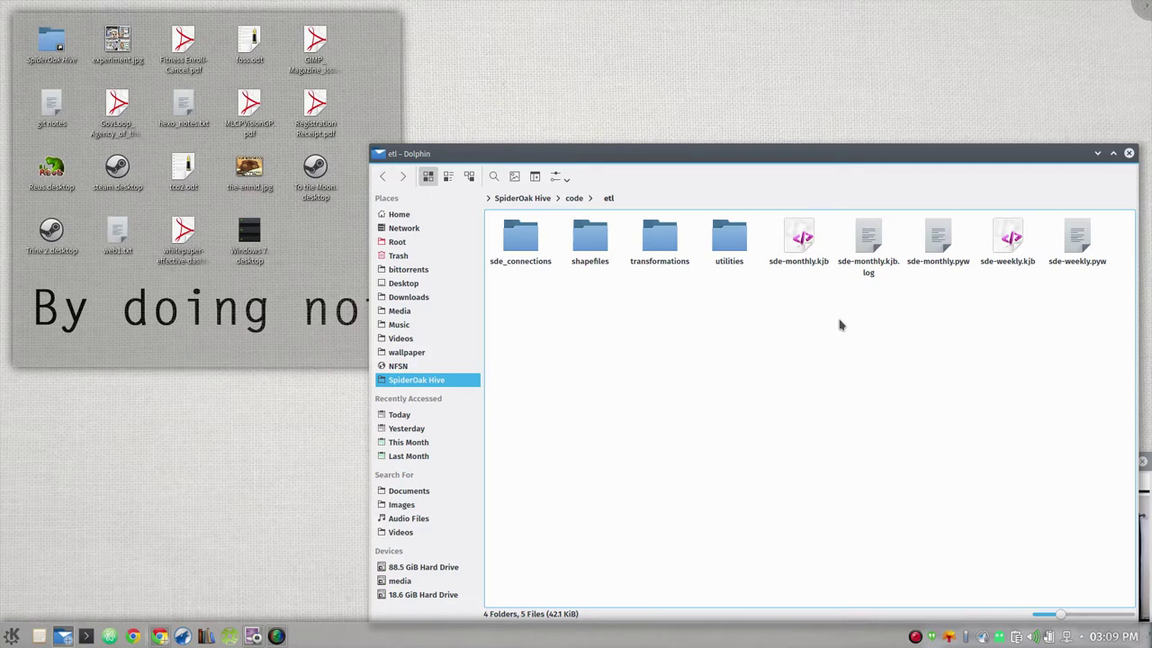
click(793, 244)
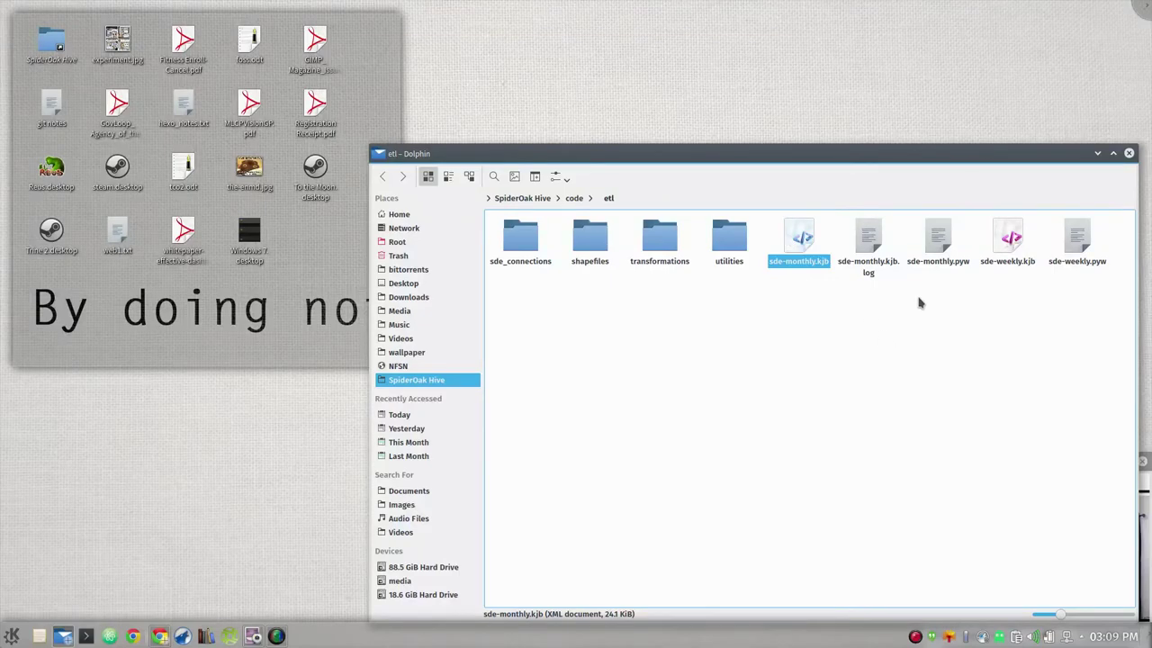
click(1006, 249)
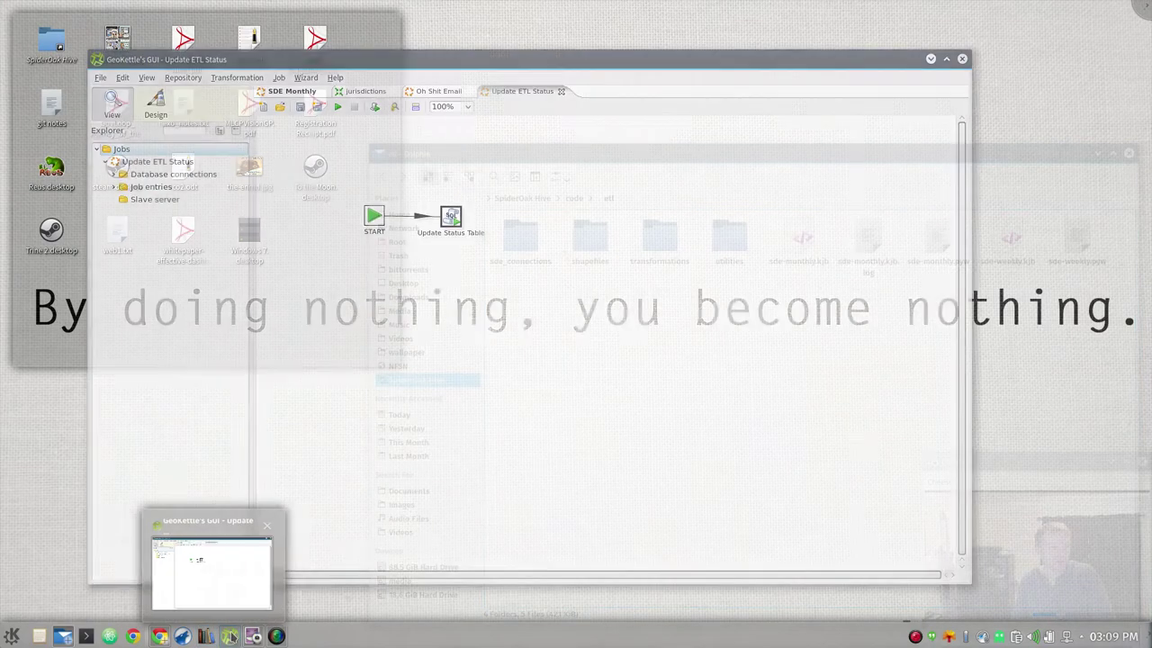
Raise GeoKettle, show the SDE Monthly job, and nudge Jurisdictions and Voting Precincts lower.
click(229, 636)
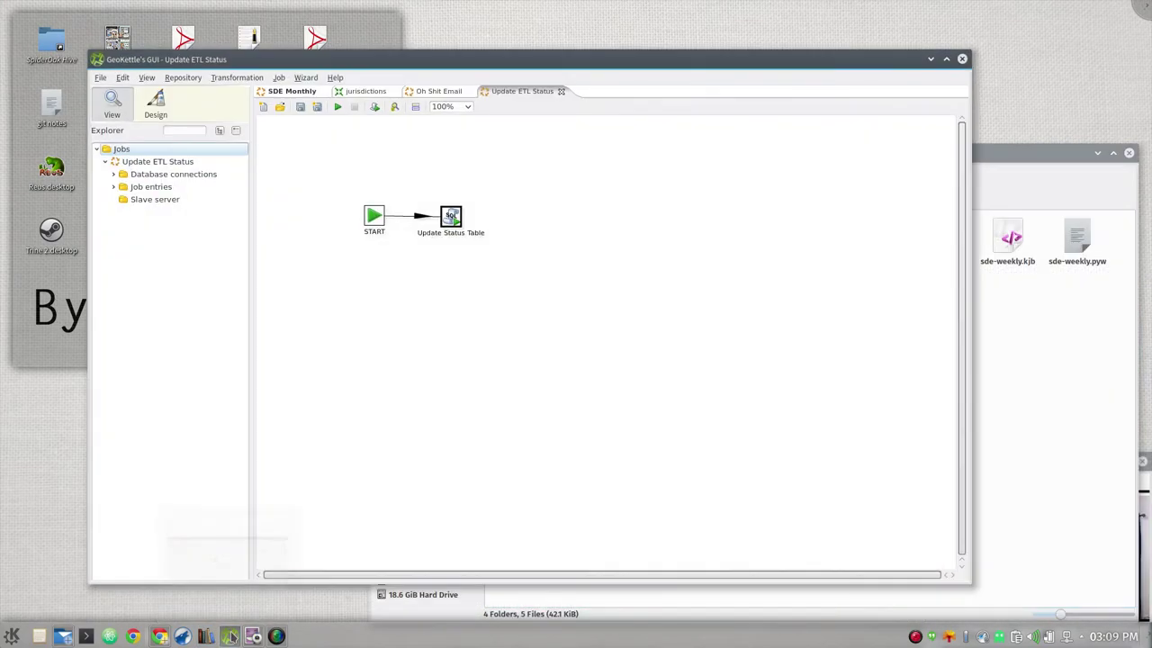
click(302, 92)
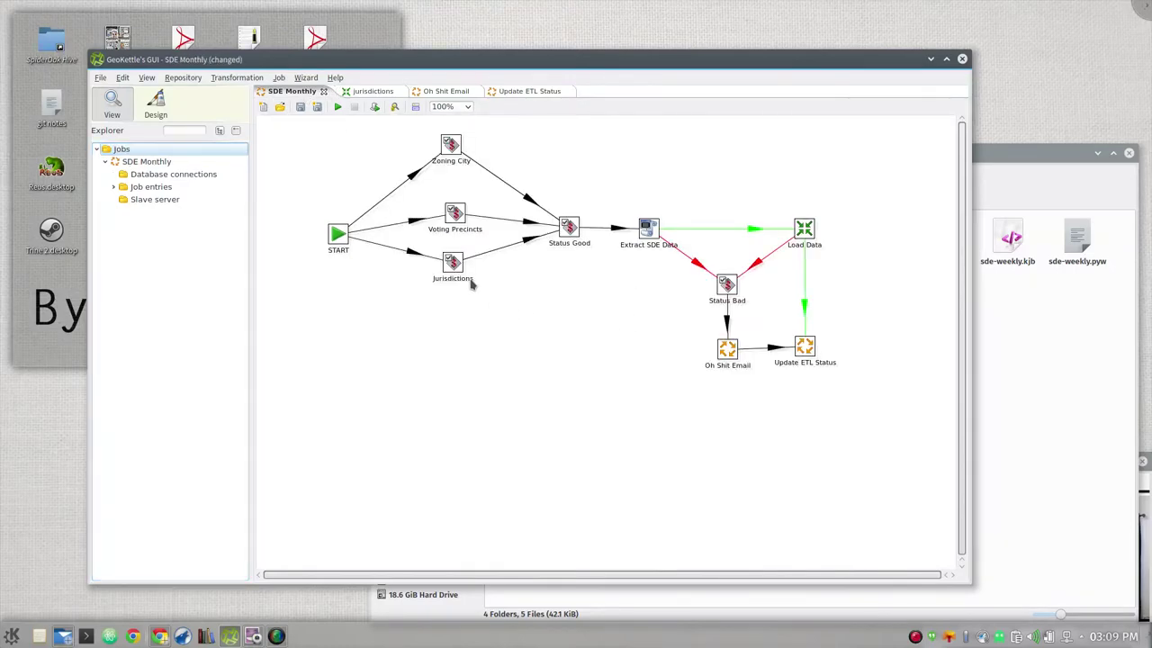
drag(461, 271, 462, 294)
drag(457, 219, 455, 227)
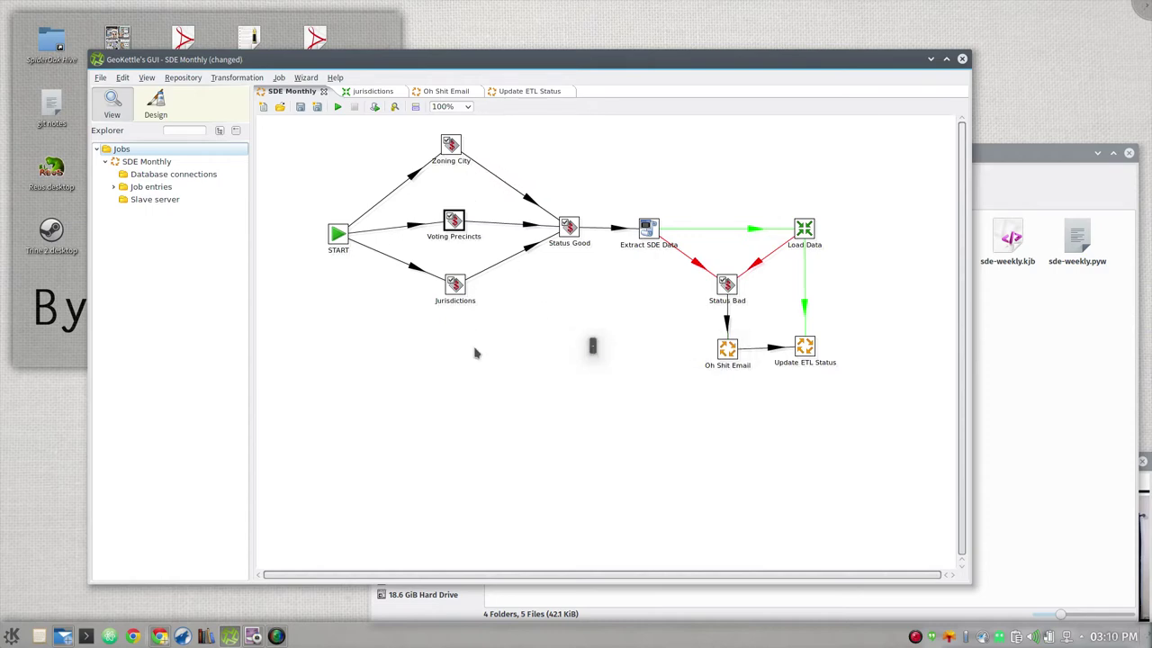
Open Set variables for the Voting Precincts entry, then move it up-left and enlarge it.
double_click(454, 224)
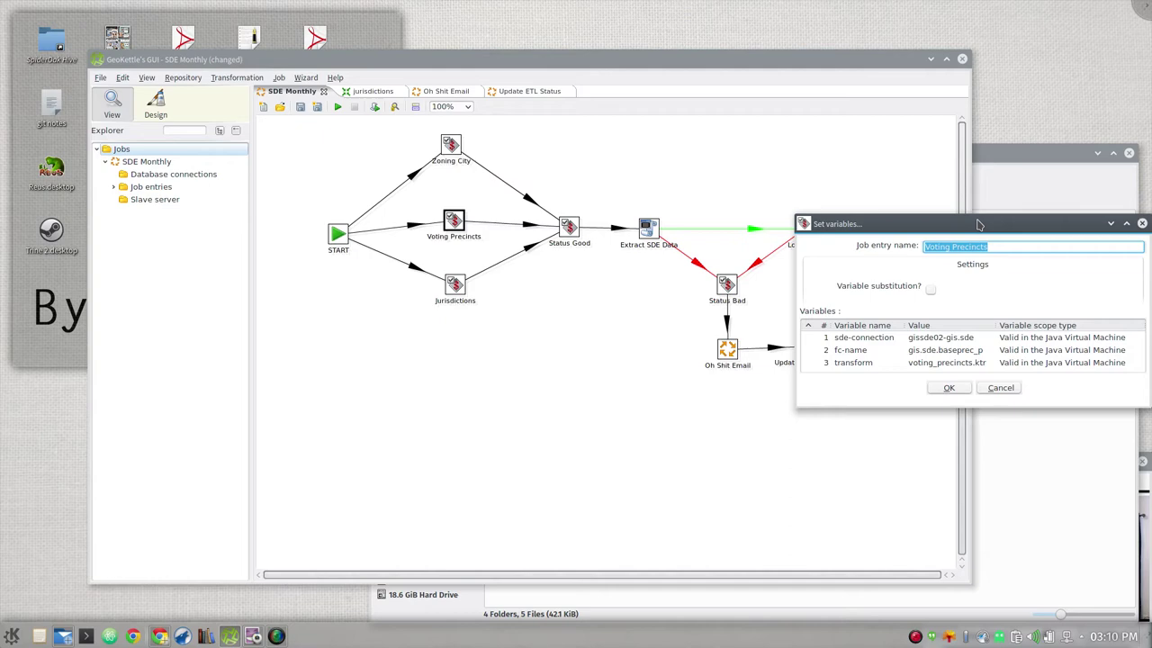
drag(979, 224, 643, 158)
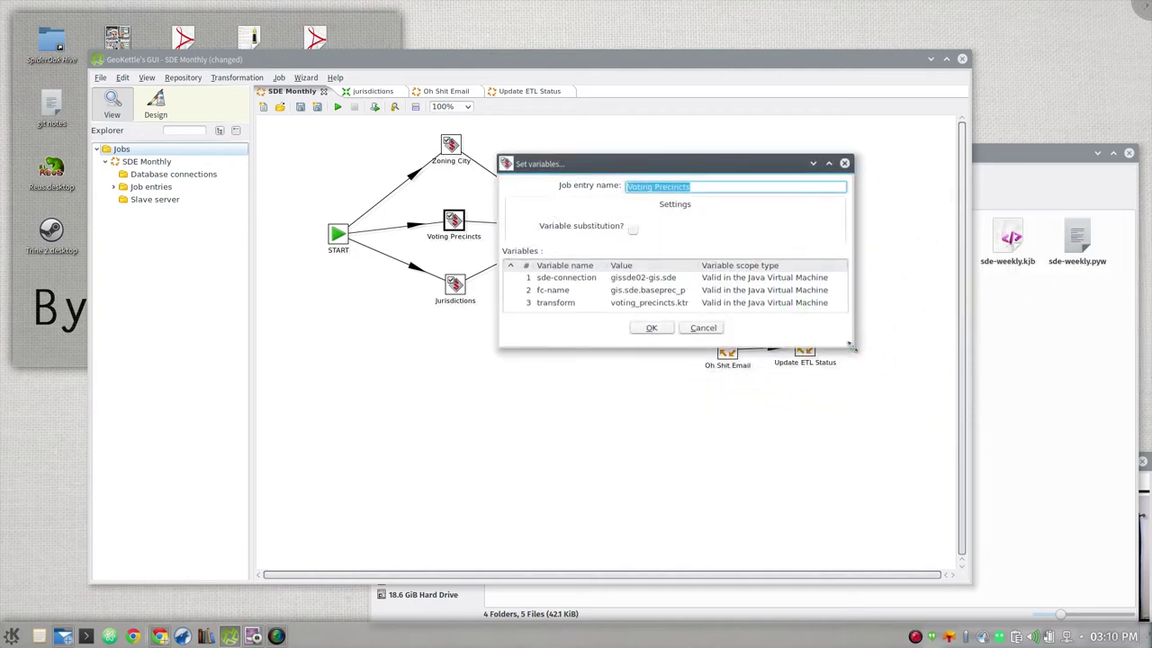
drag(860, 353, 909, 456)
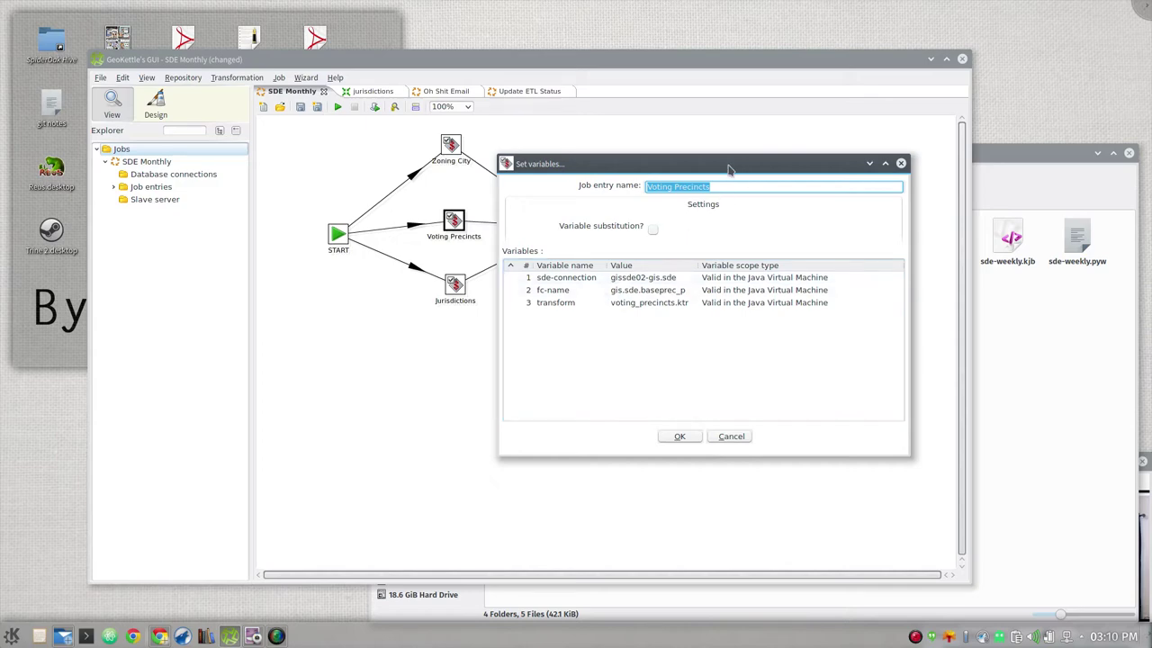
In Dolphin, view the five .sde files in sde_connections, then go back to etl.
click(1040, 177)
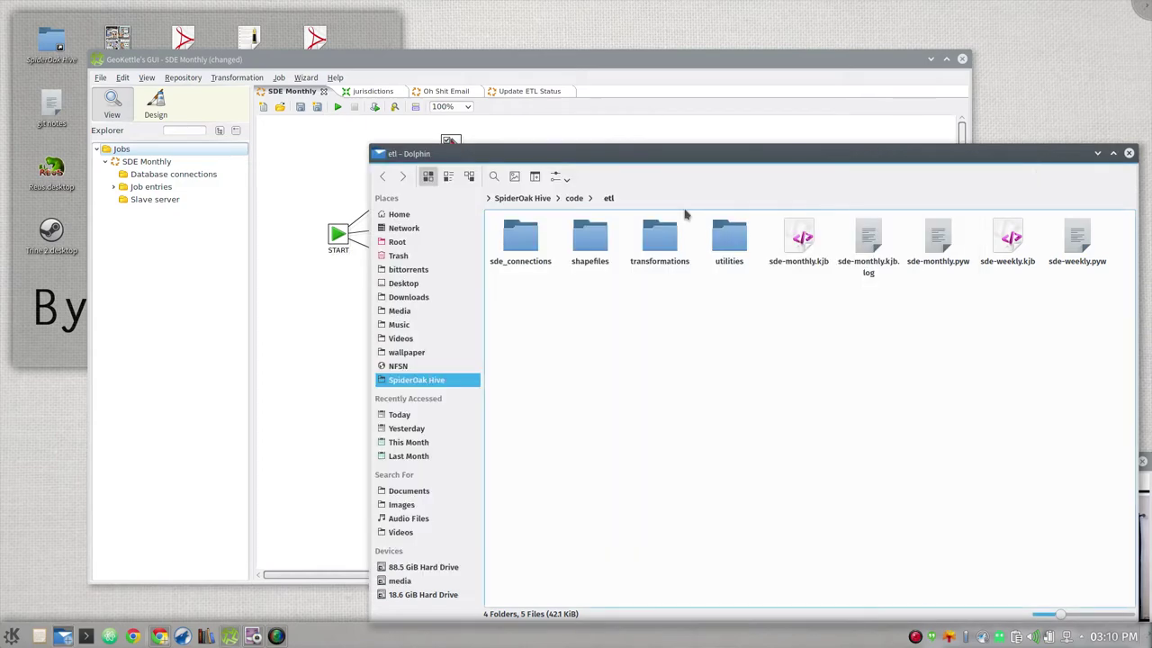
click(534, 251)
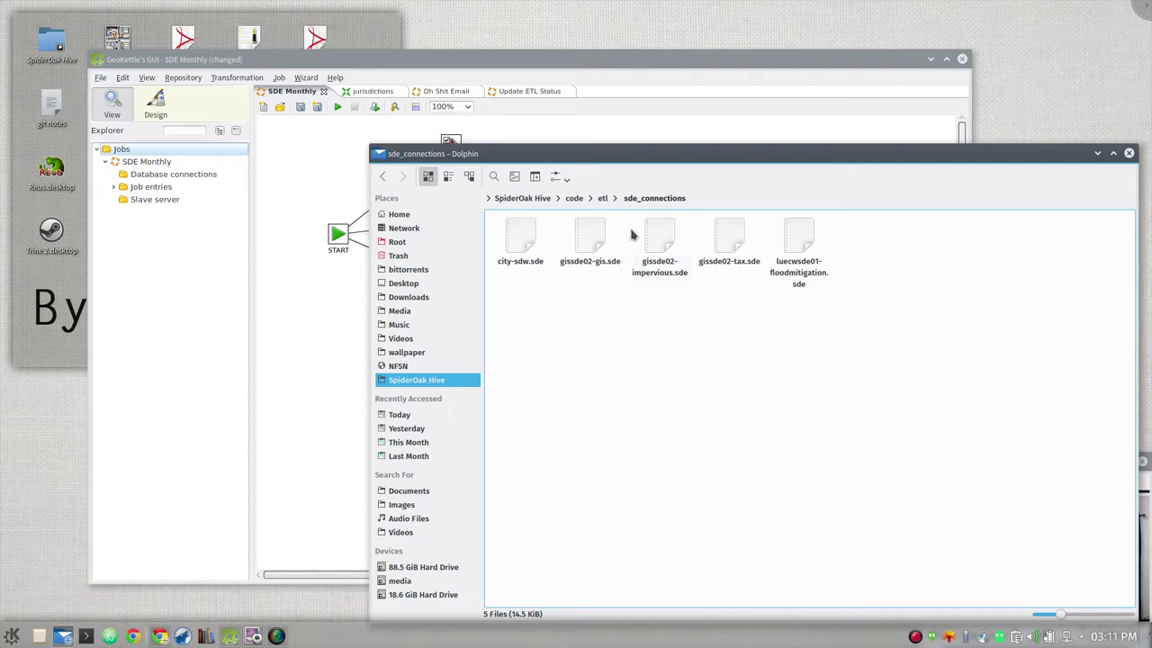
click(605, 198)
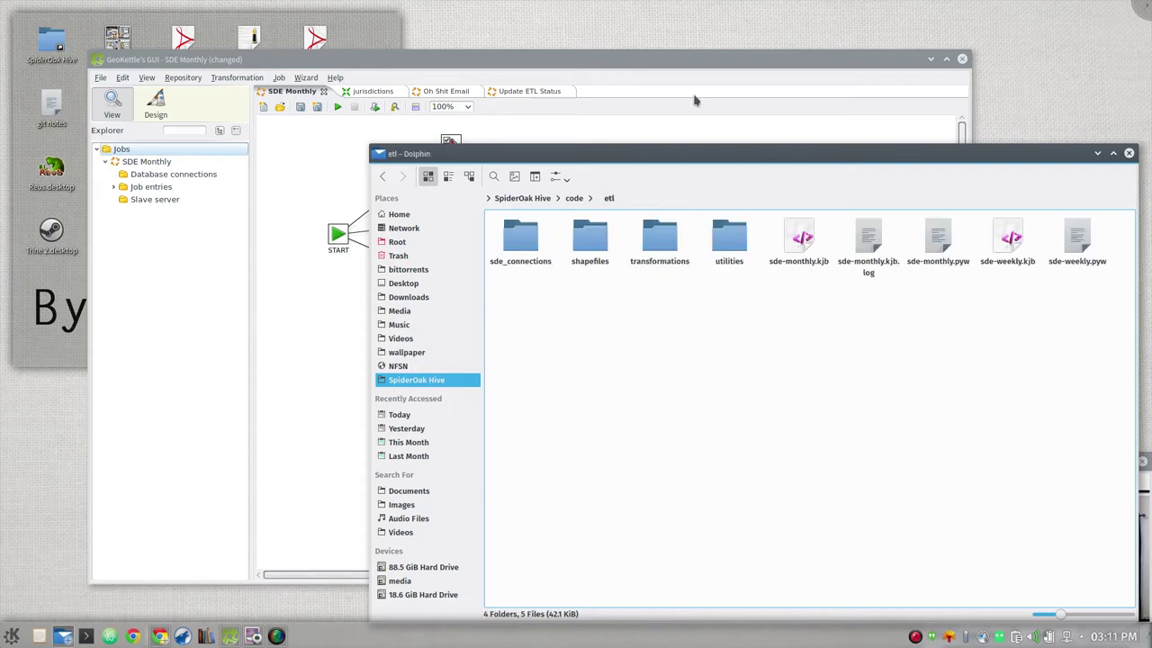
Raise GeoKettle and cancel the Voting Precincts Set variables dialog.
click(677, 67)
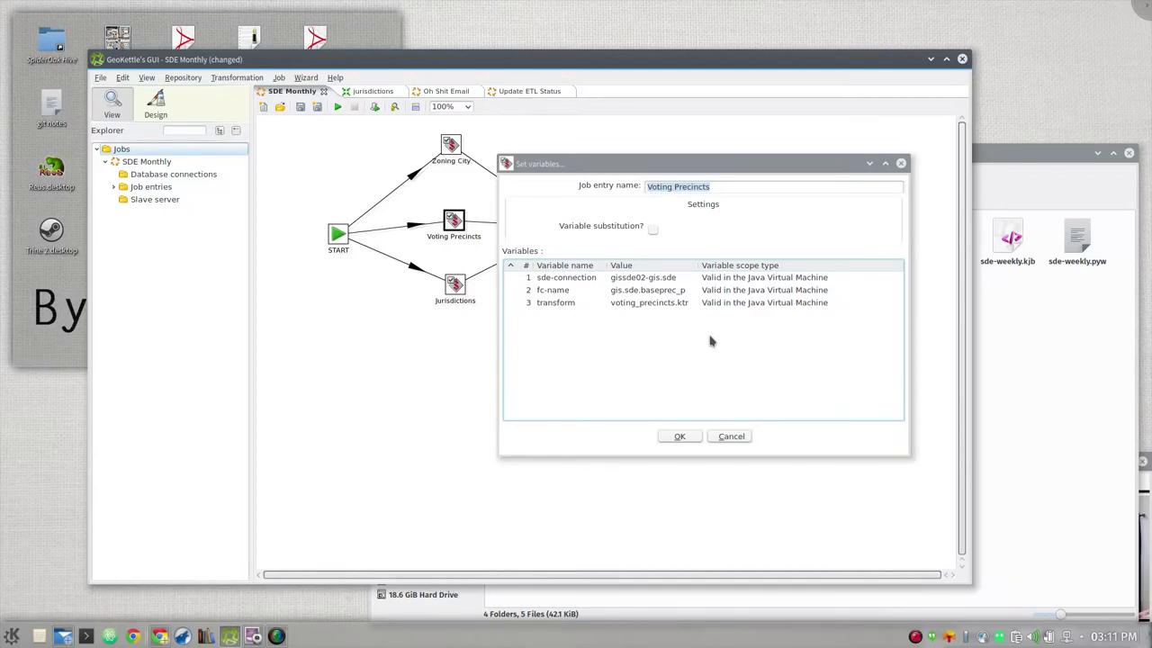
click(731, 435)
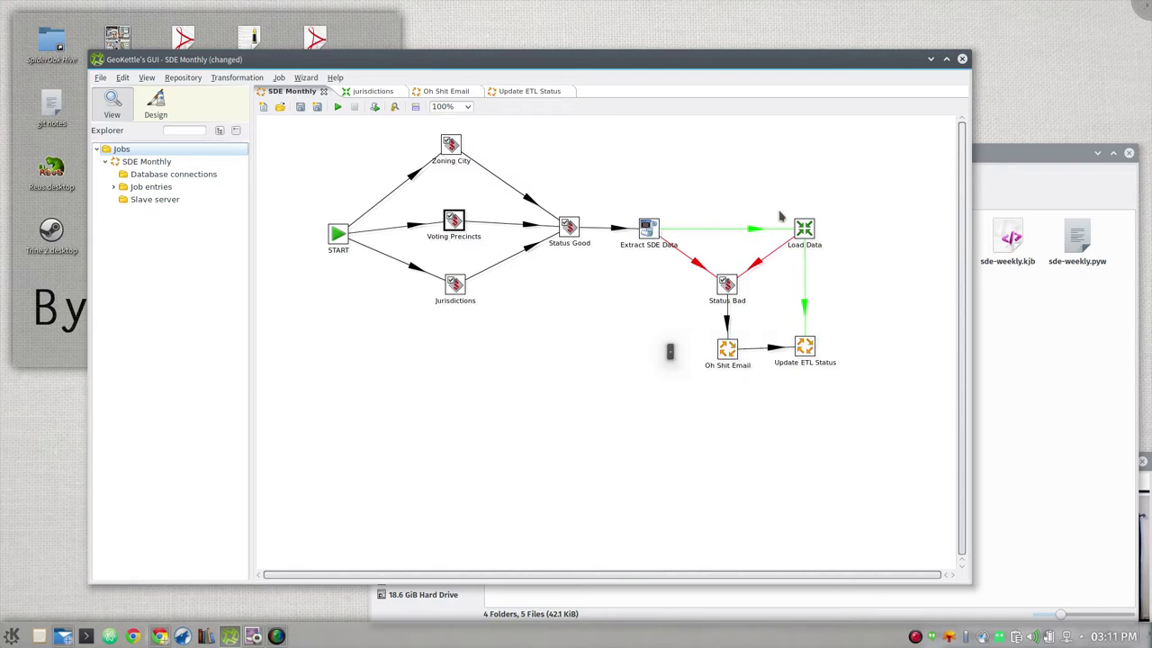
Raise the Dolphin etl folder window above GeoKettle.
click(1012, 160)
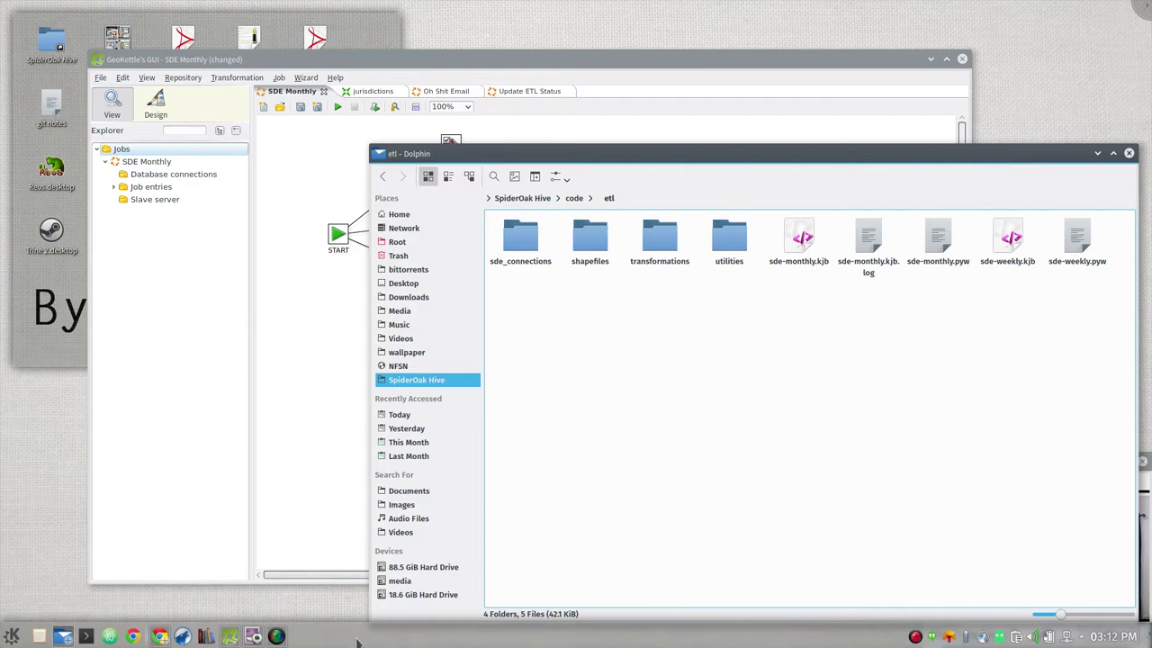
Raise Kate and switch from email.pyw to the sde-extract.pyw script.
mouse_move(38, 637)
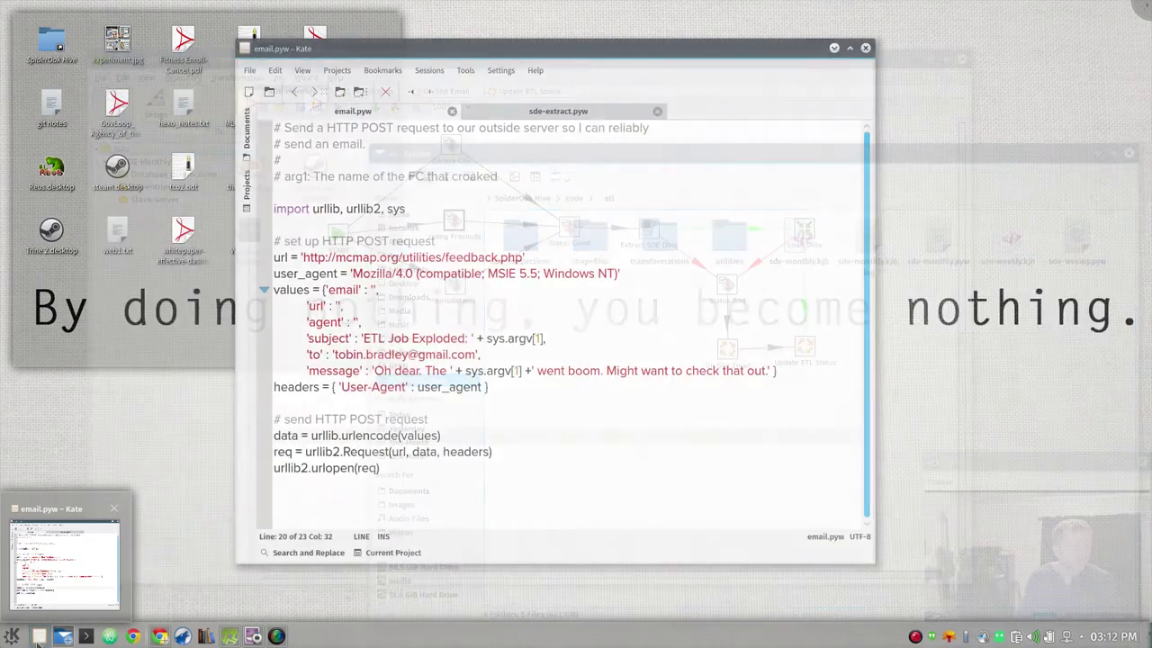
click(39, 599)
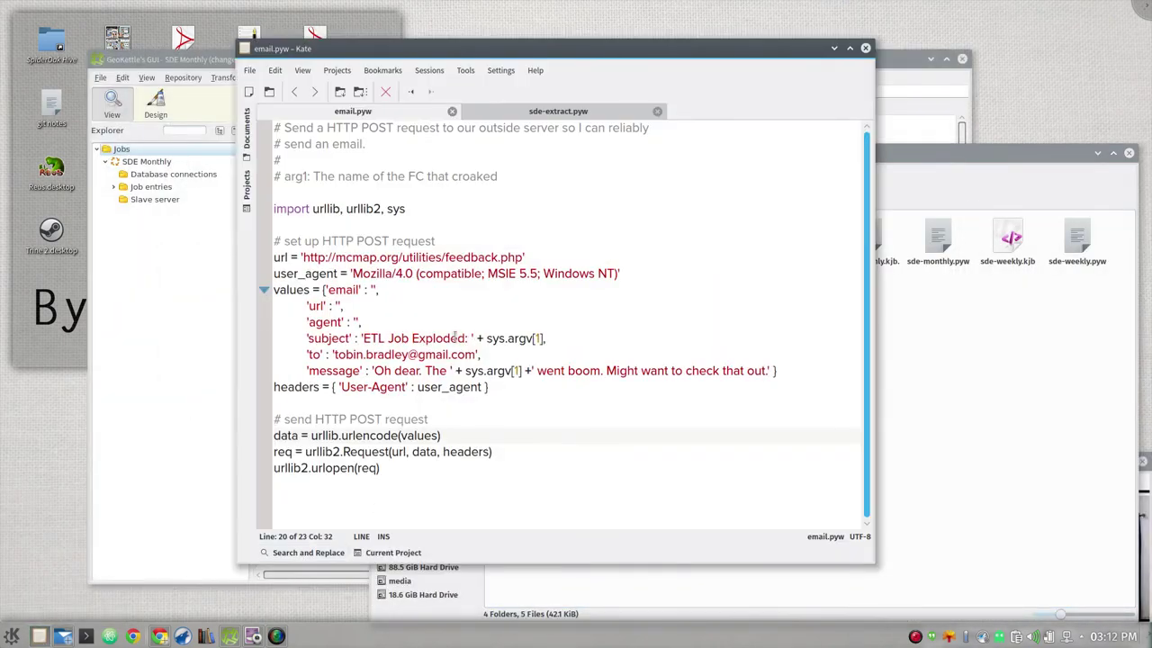
click(552, 114)
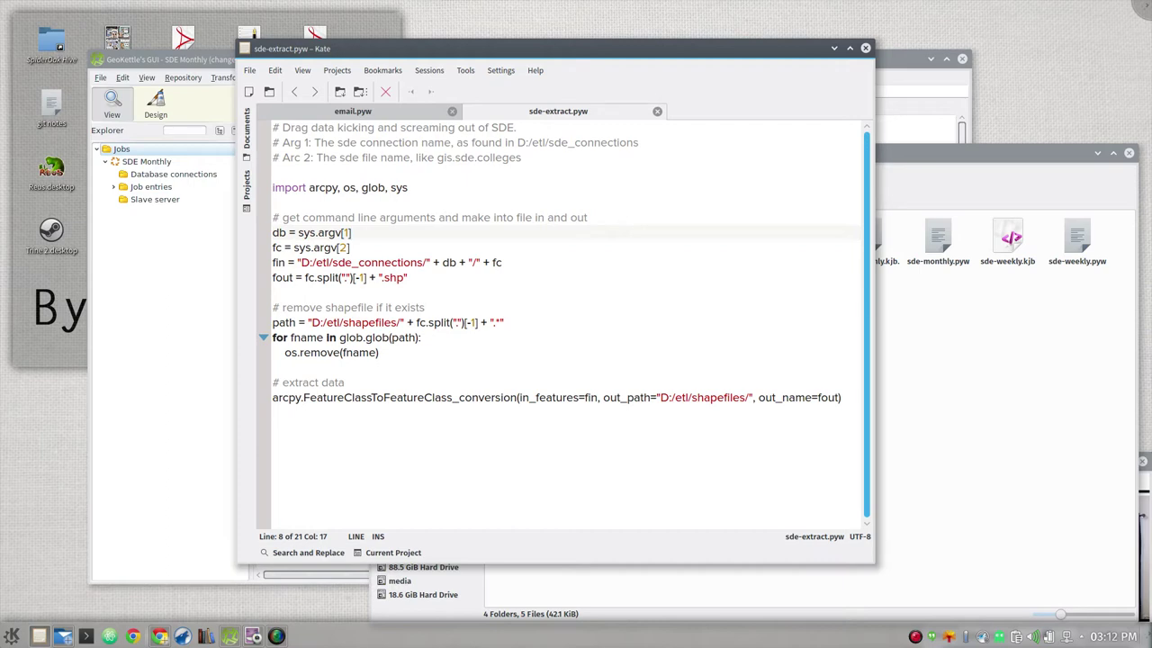
Step through sde-extract.pyw's arcpy import and its db and fout argument lines.
click(385, 187)
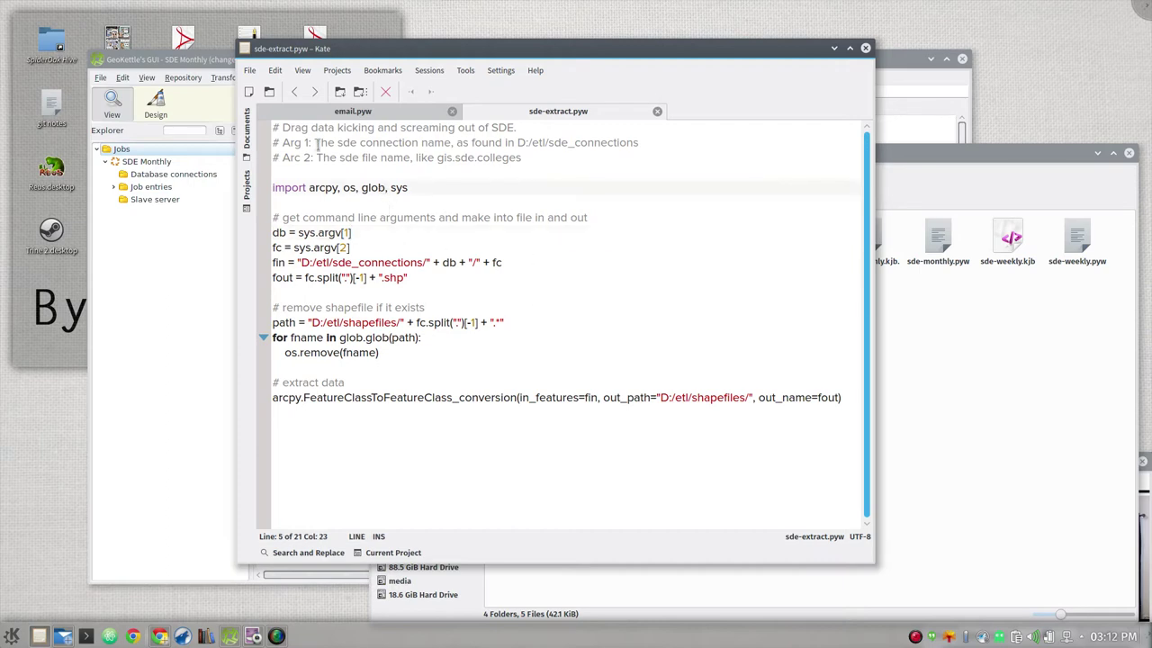
click(340, 188)
click(369, 232)
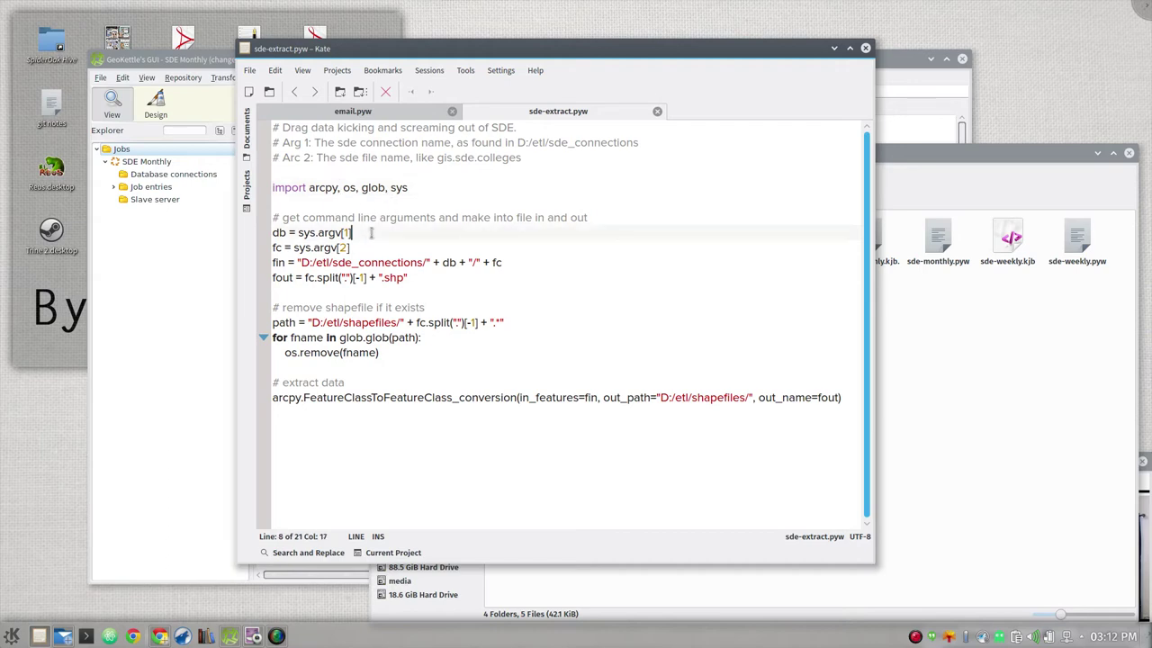
click(304, 232)
click(314, 246)
click(415, 279)
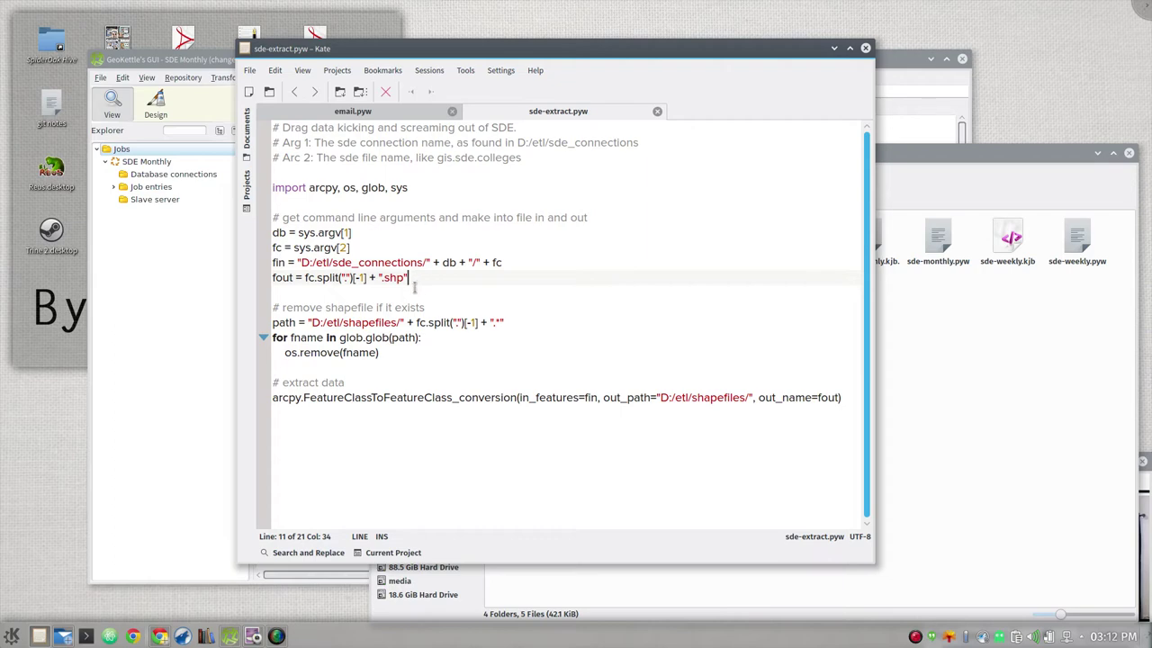
Highlight arcpy's uses after the file-removal loop, then raise GeoKettle's SDE Monthly job.
click(397, 353)
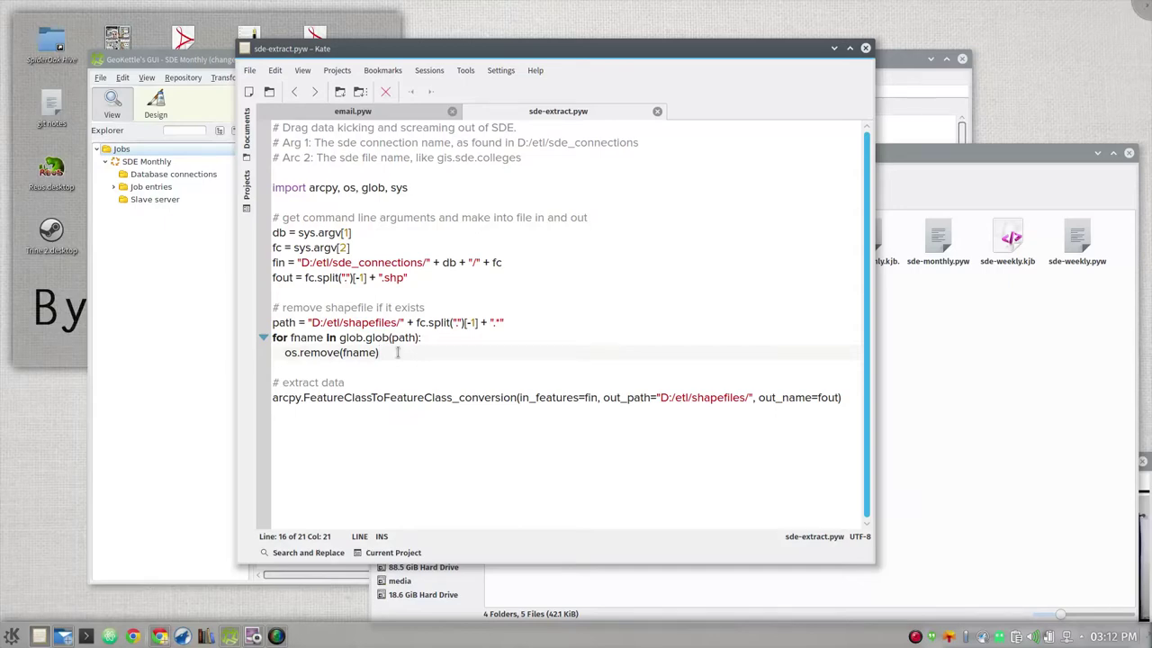
double_click(288, 397)
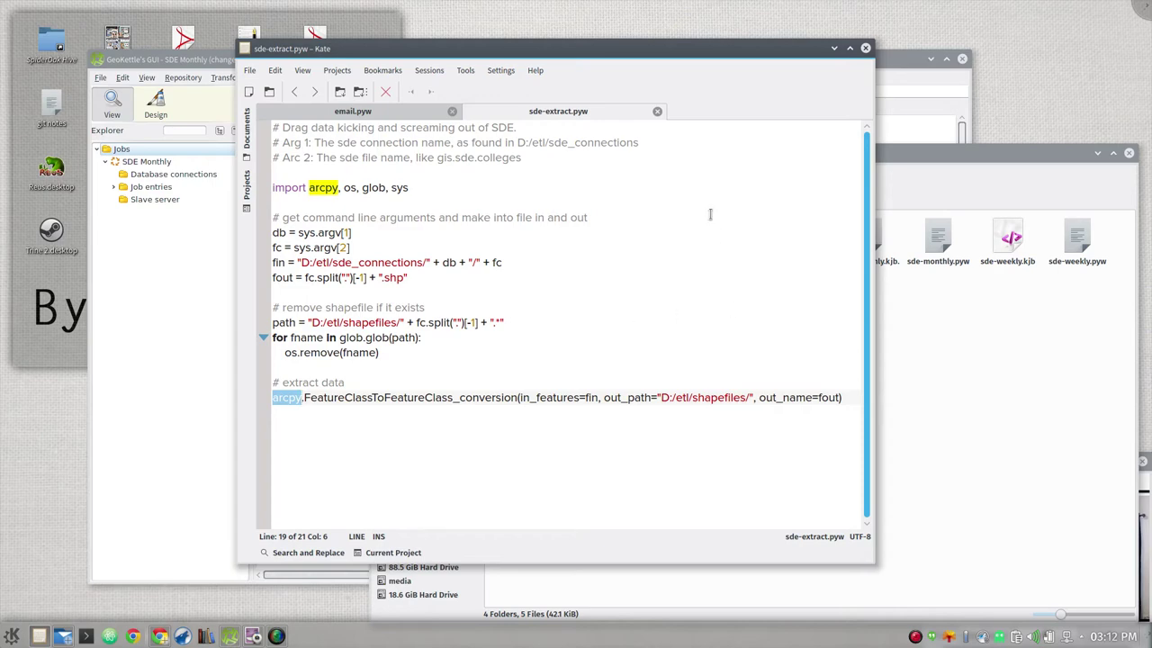
click(897, 71)
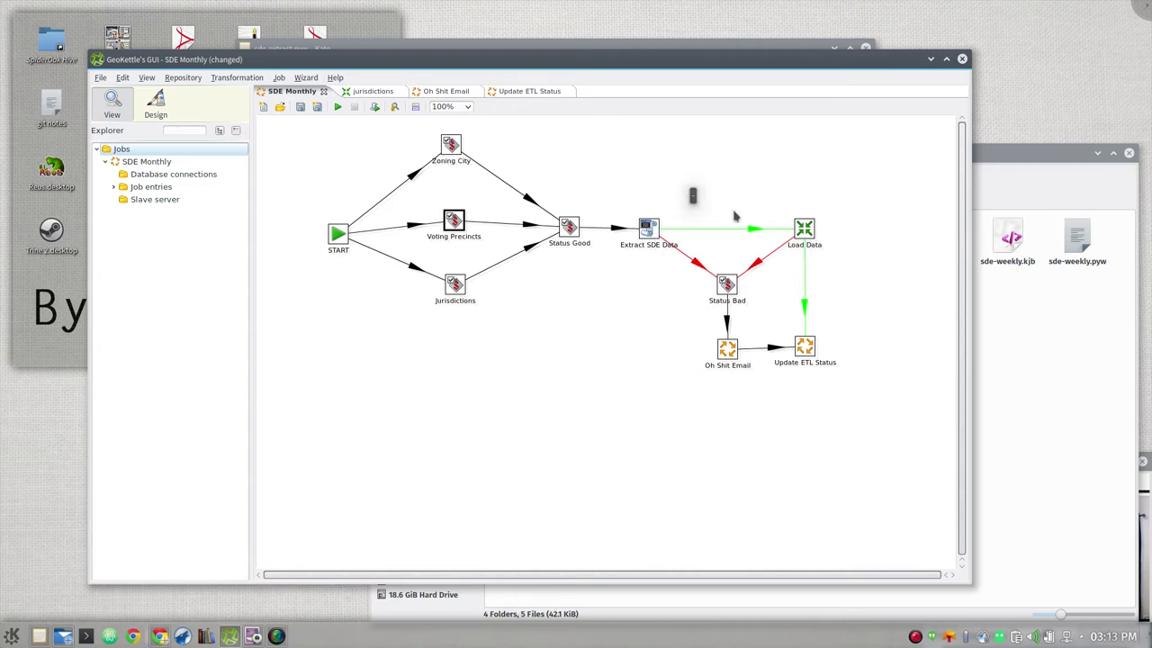
click(679, 196)
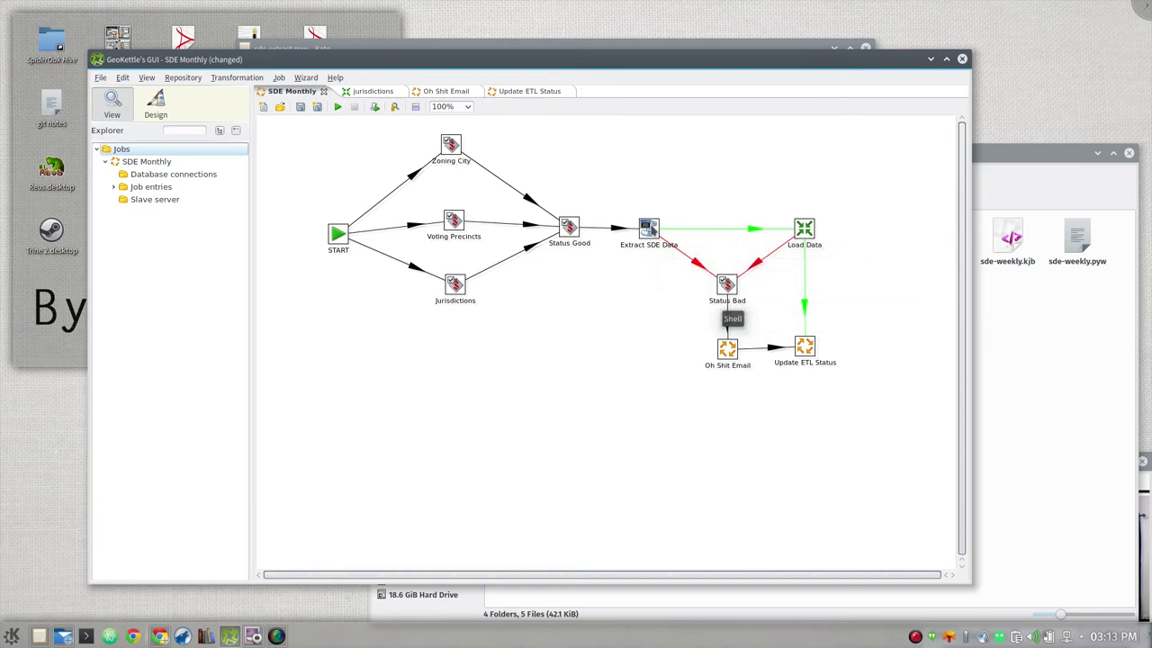
double_click(730, 294)
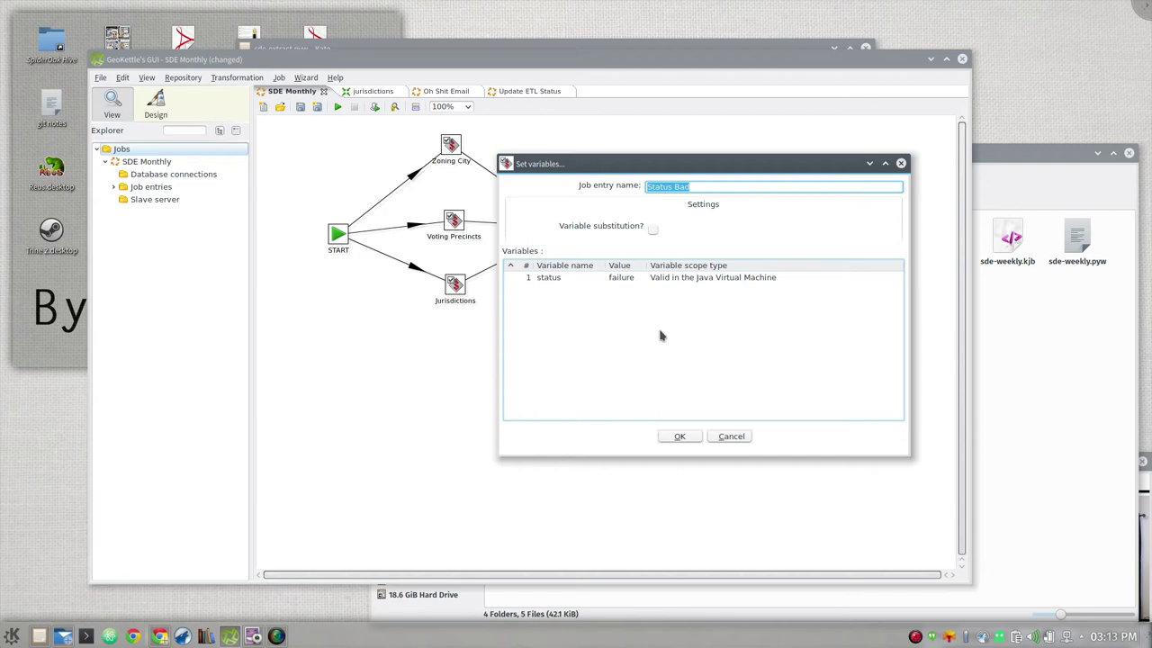
click(731, 435)
double_click(568, 229)
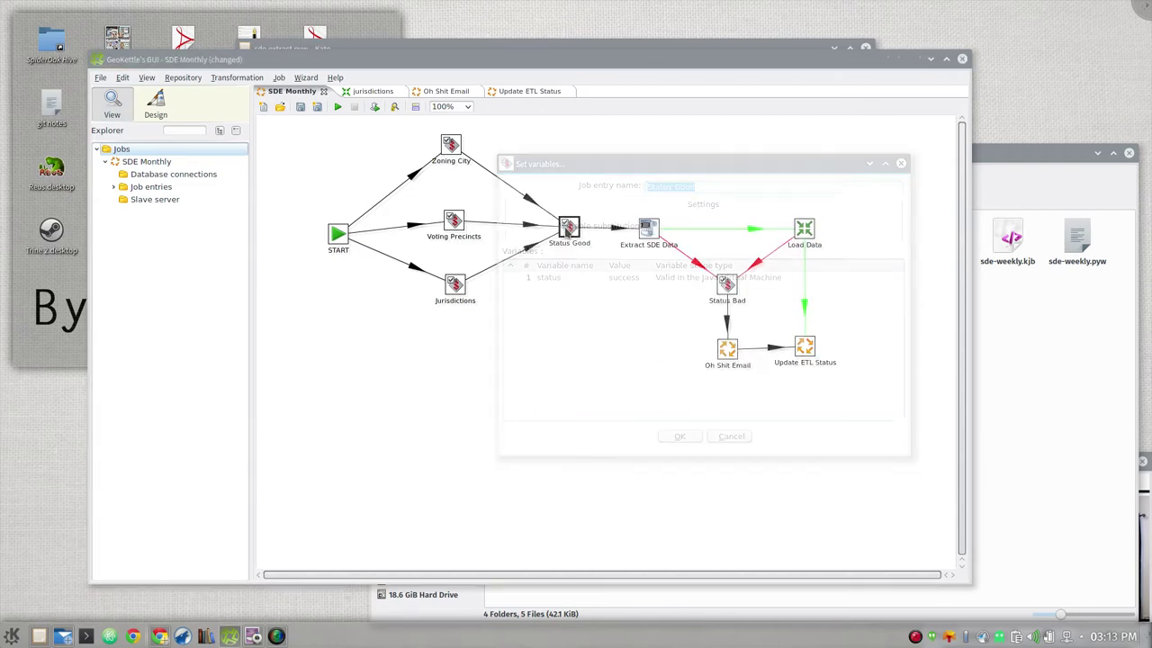
click(731, 437)
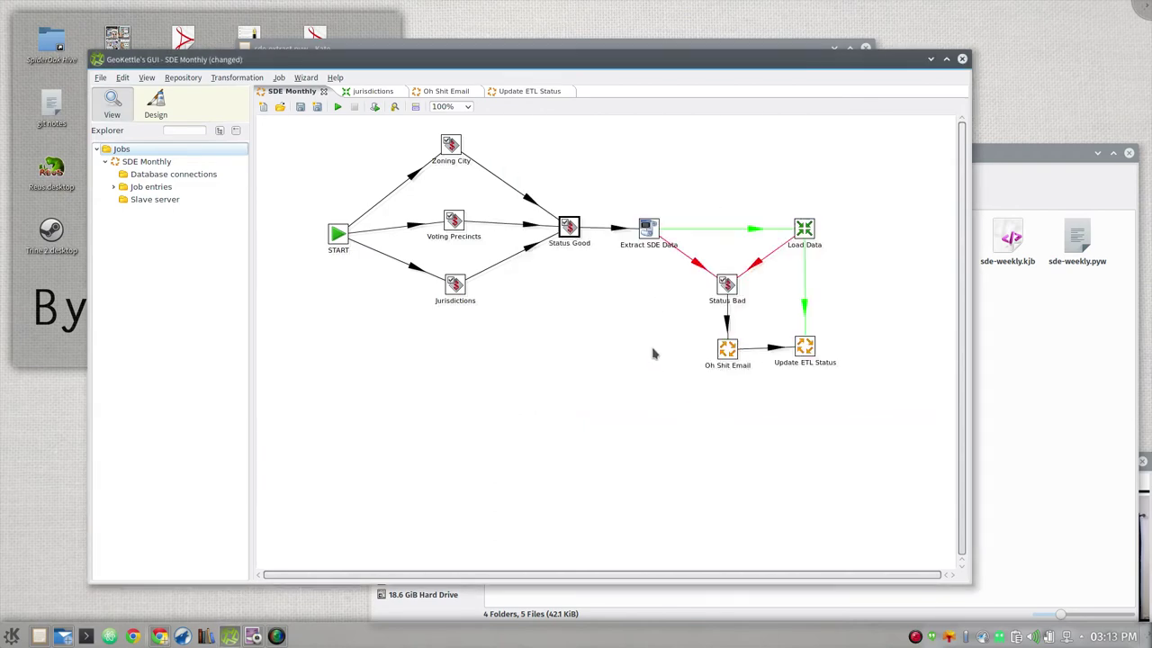
click(730, 352)
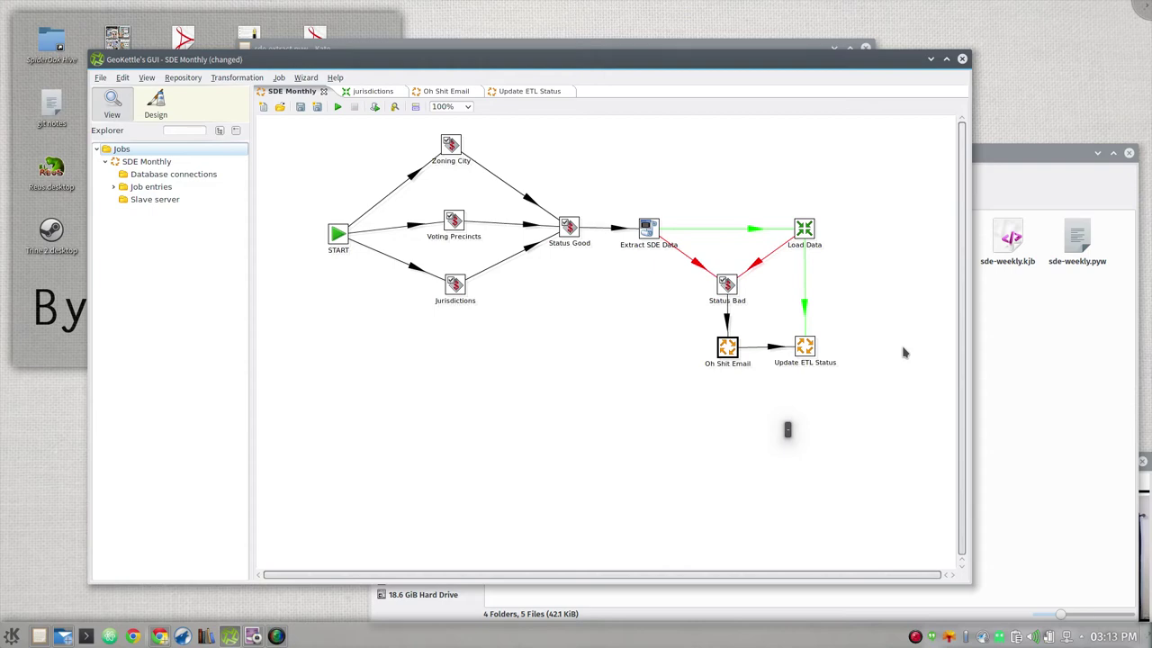
click(704, 166)
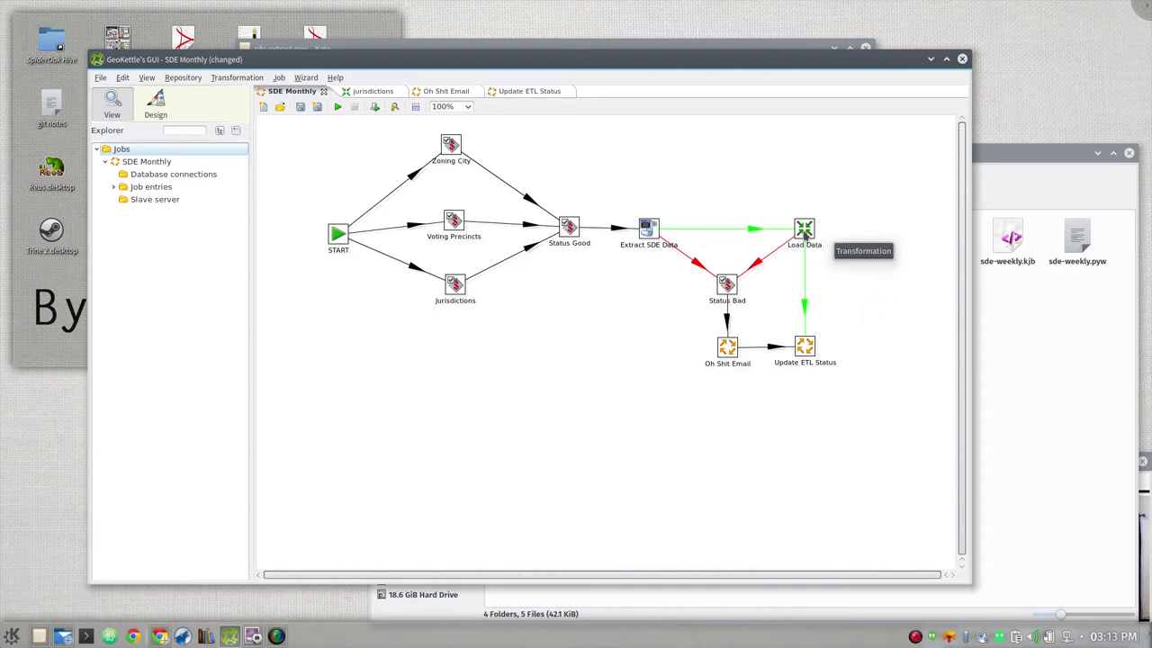
double_click(804, 232)
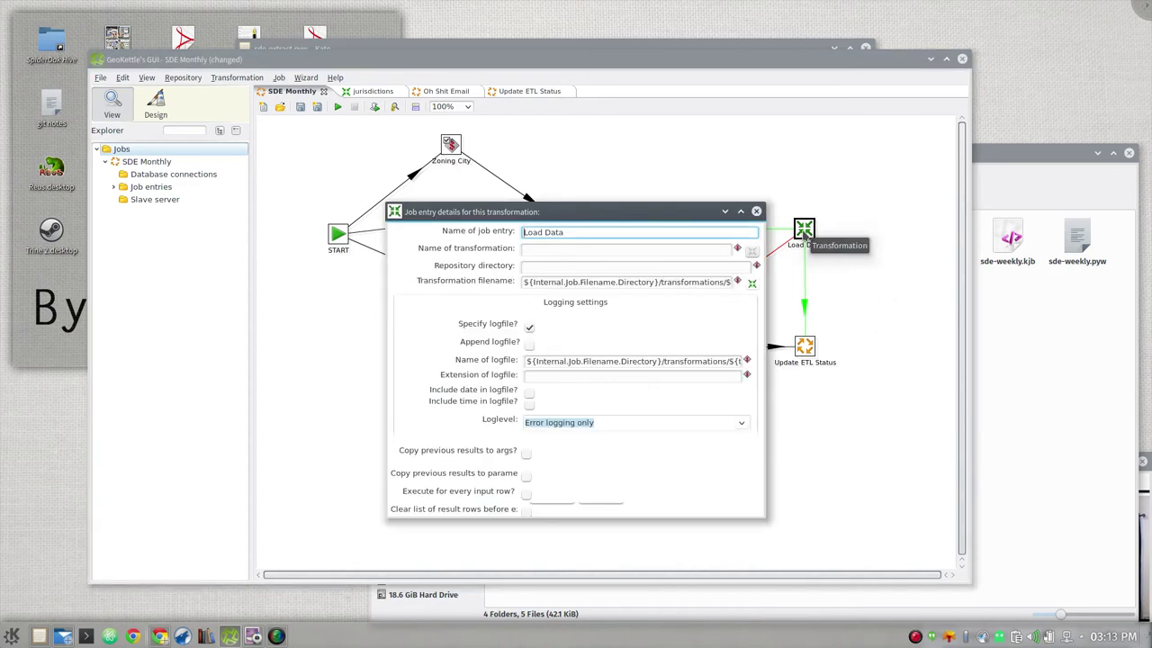
drag(762, 308, 932, 308)
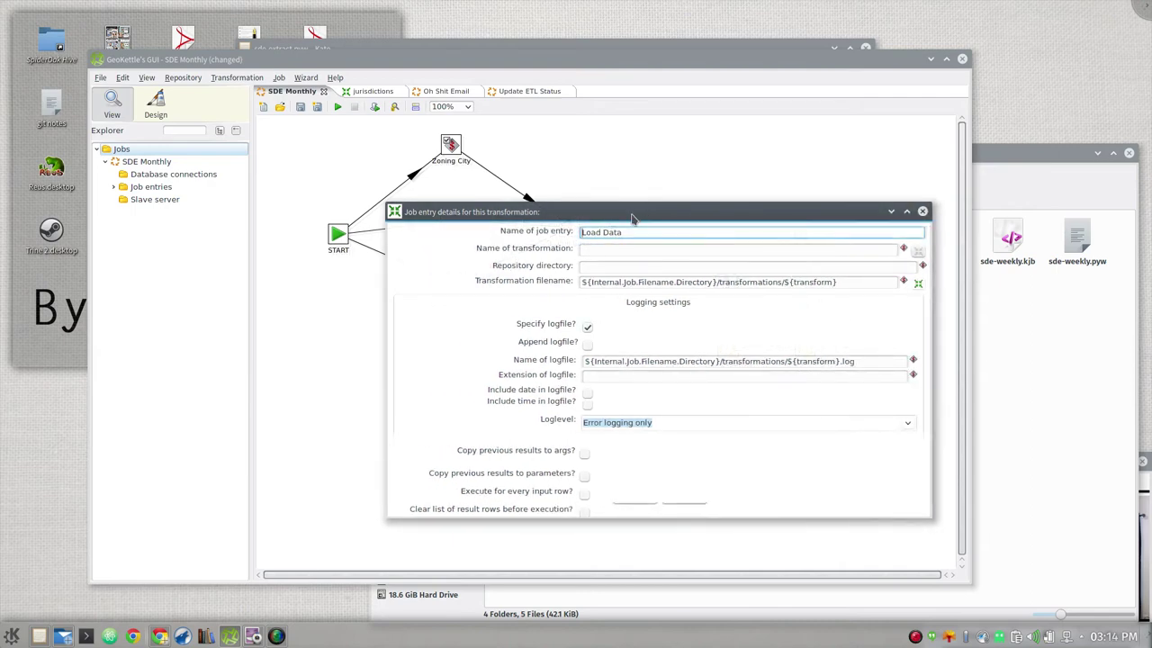
drag(633, 209, 553, 262)
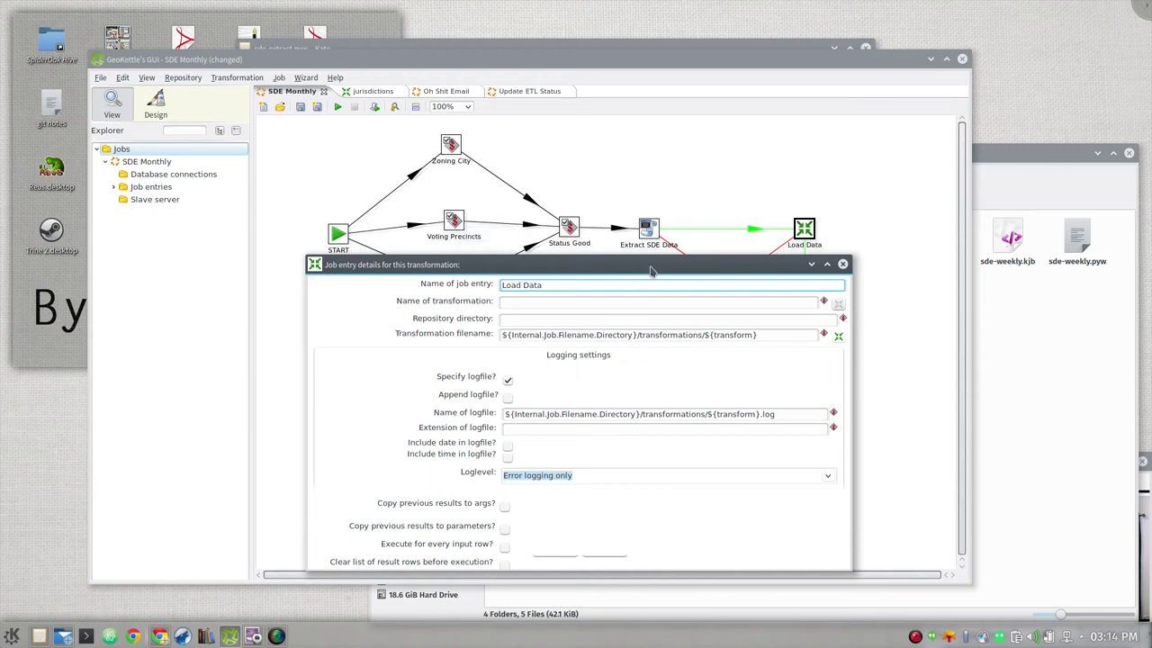
drag(653, 270, 684, 184)
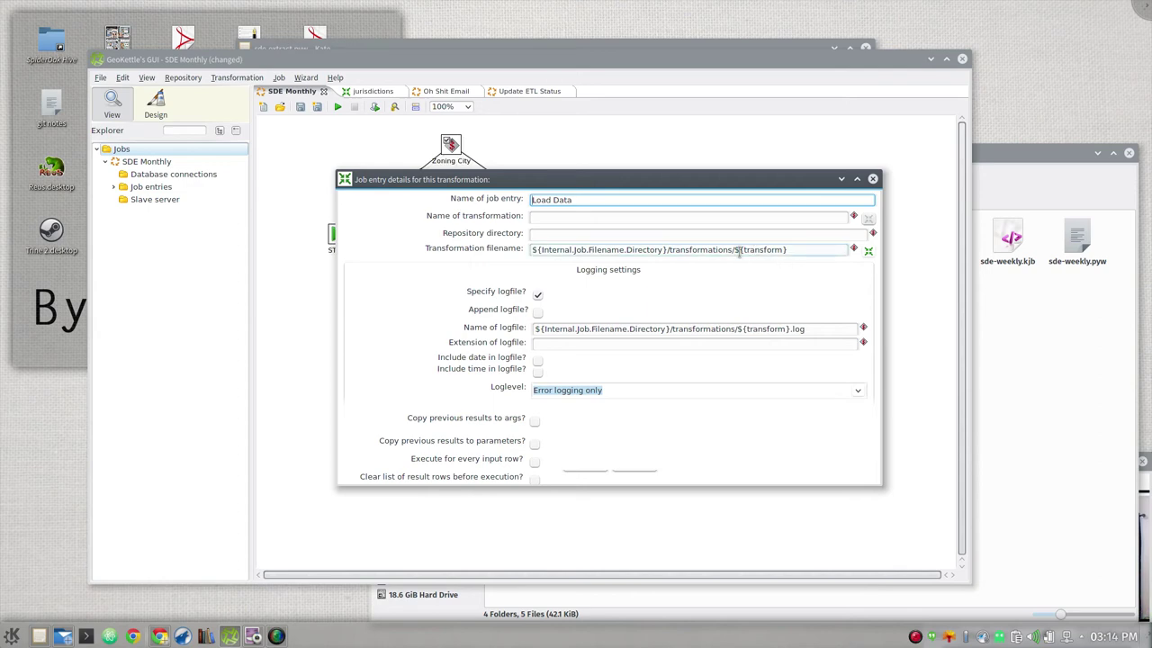
drag(735, 250, 786, 250)
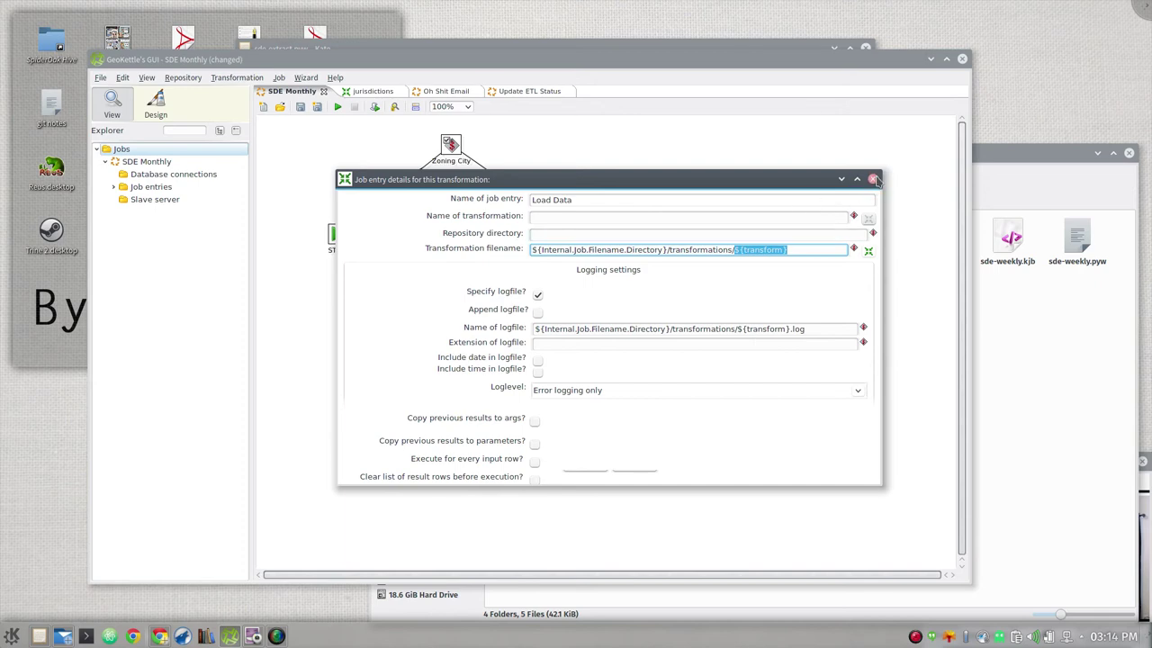
click(873, 179)
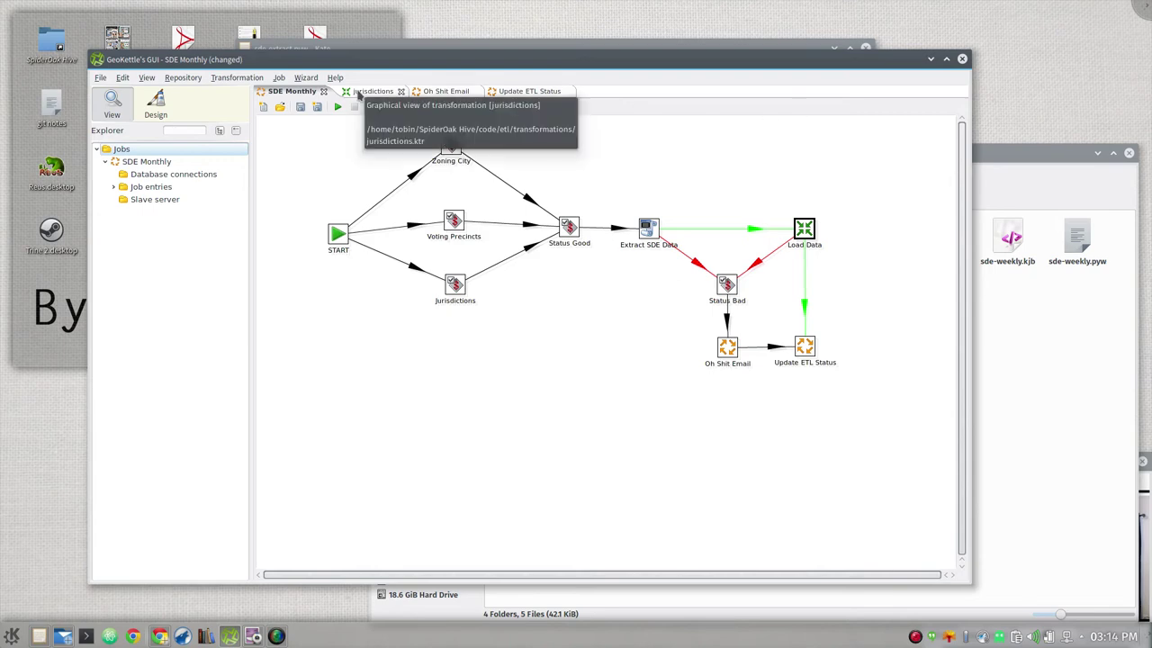
Switch to the jurisdictions transformation and select its GIS File Input and Set SRS steps.
click(359, 93)
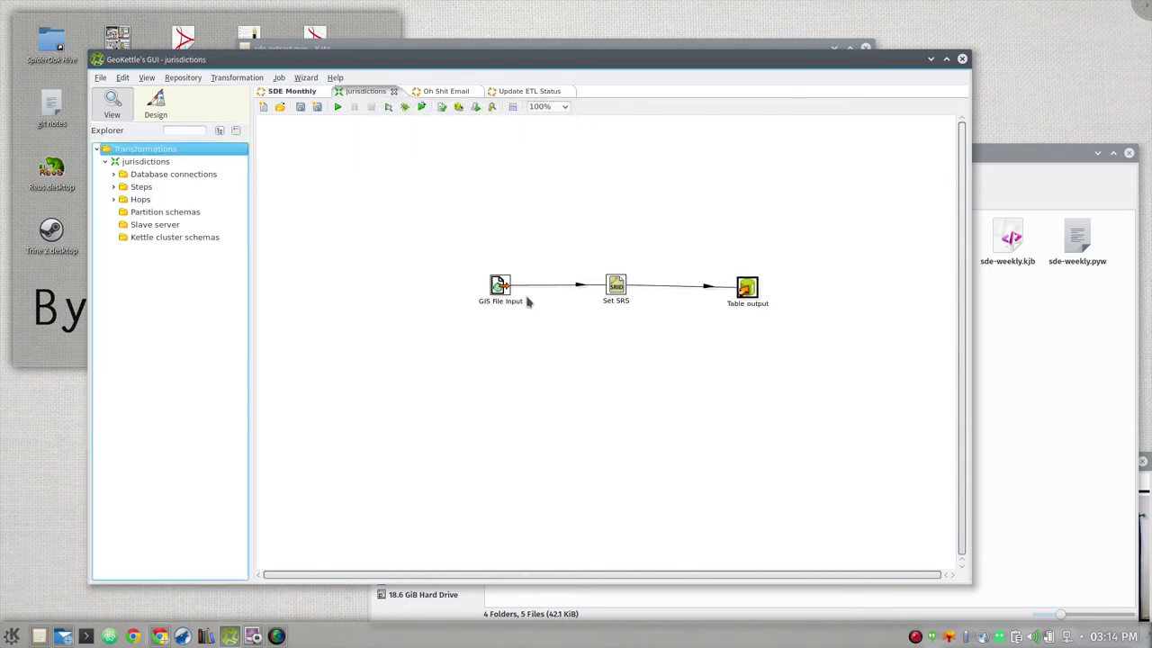
click(501, 286)
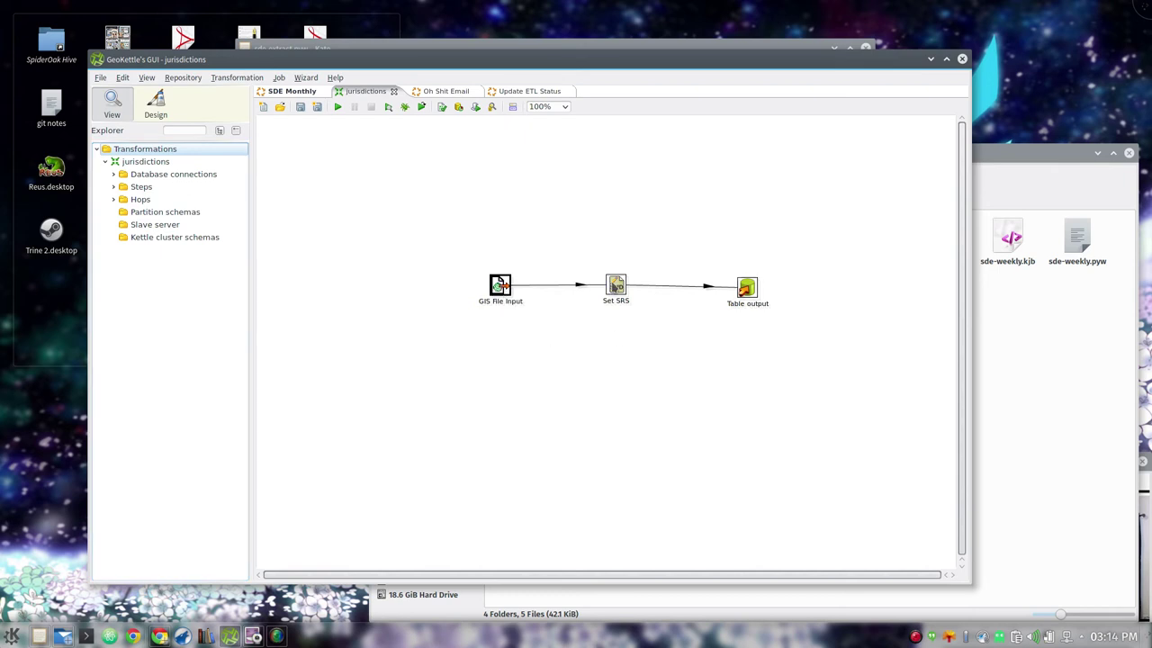
click(614, 286)
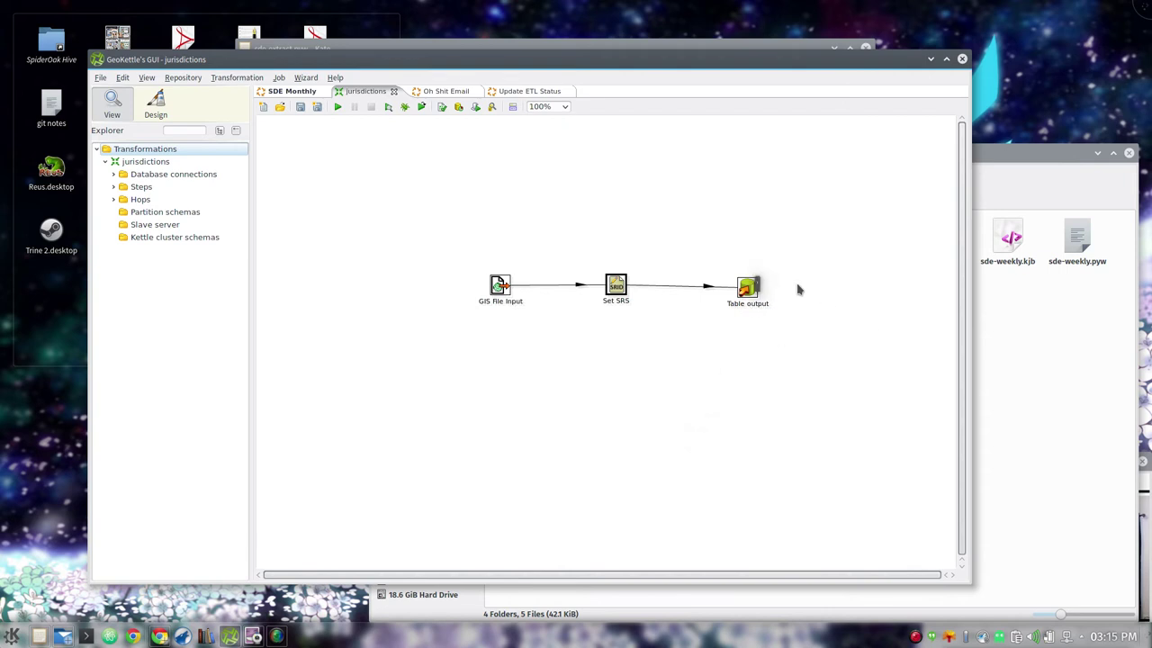
double_click(749, 290)
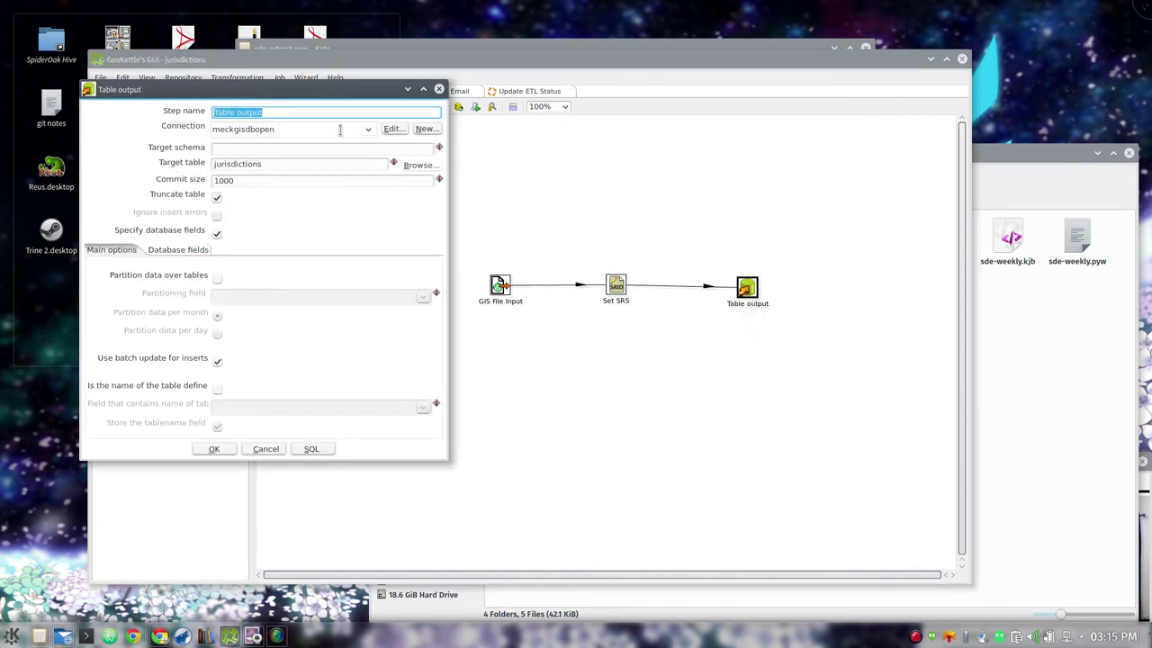
drag(305, 89, 736, 64)
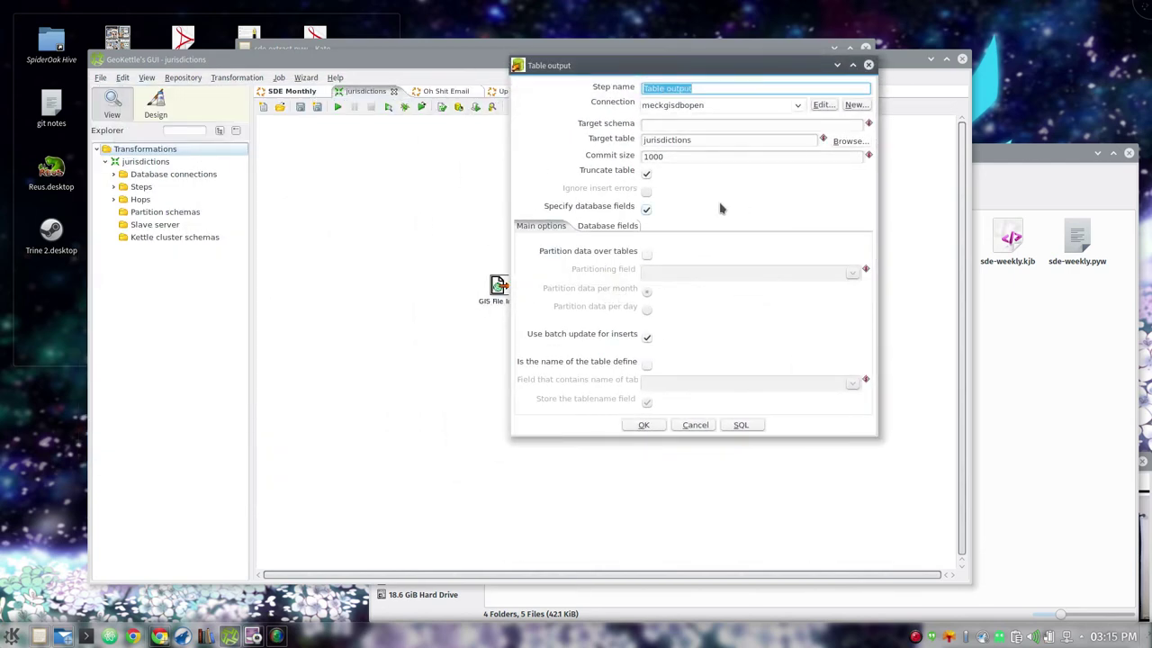
click(624, 226)
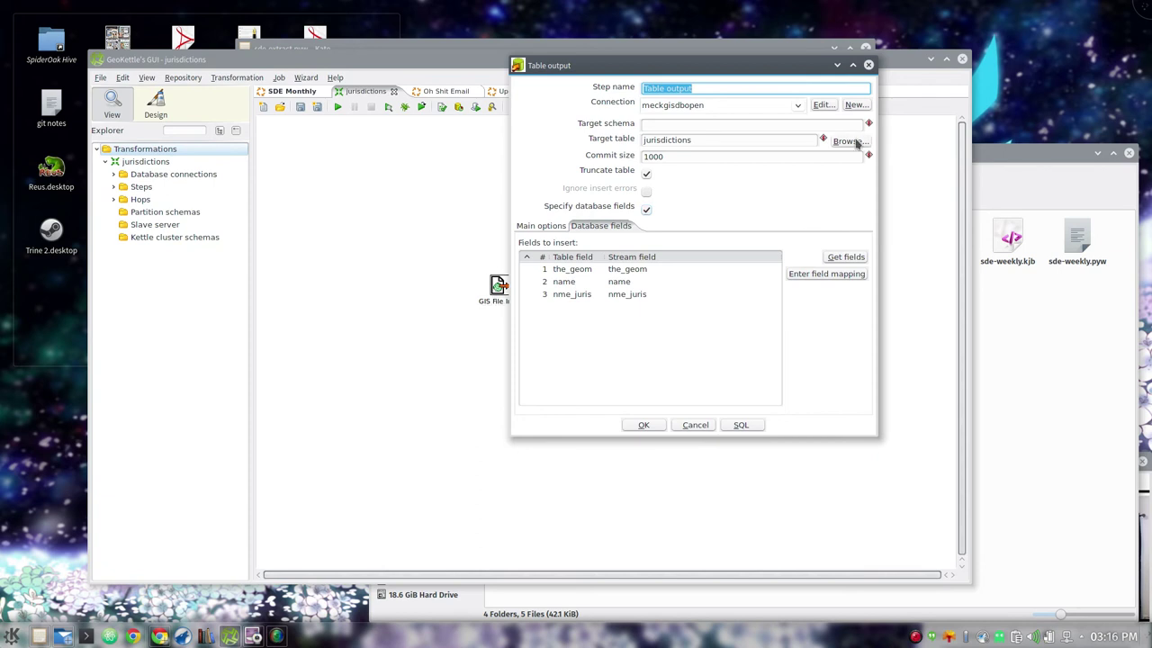
Close Table output settings, glance at Oh Shit Email, return to SDE Monthly, shift the window down-right.
click(868, 65)
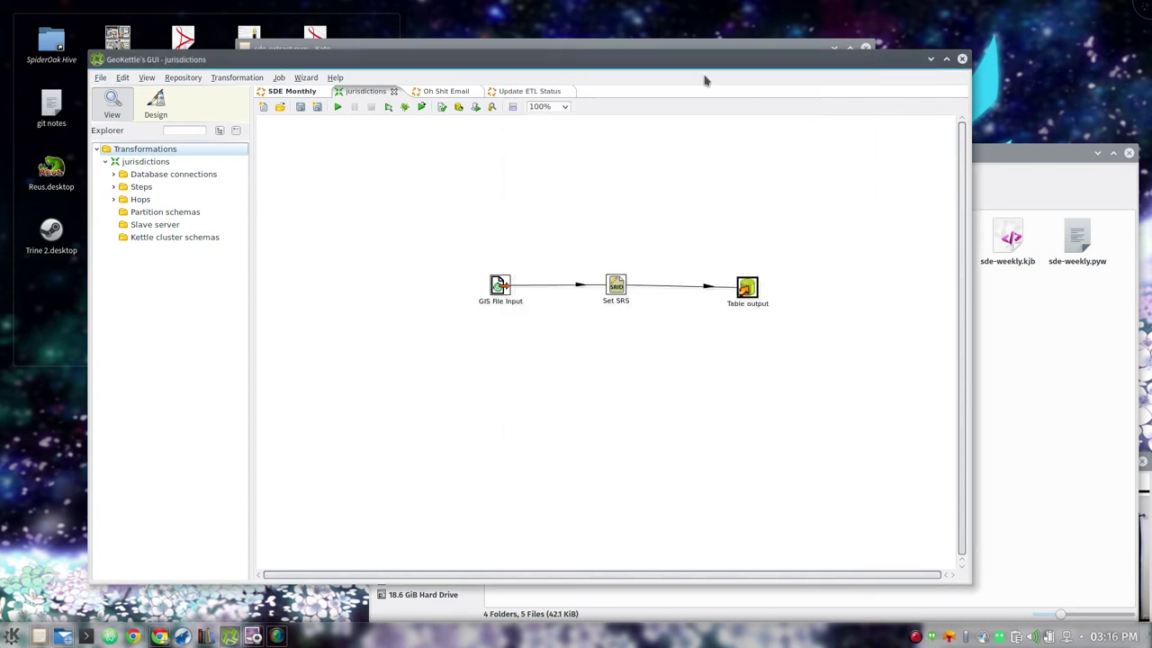
click(440, 91)
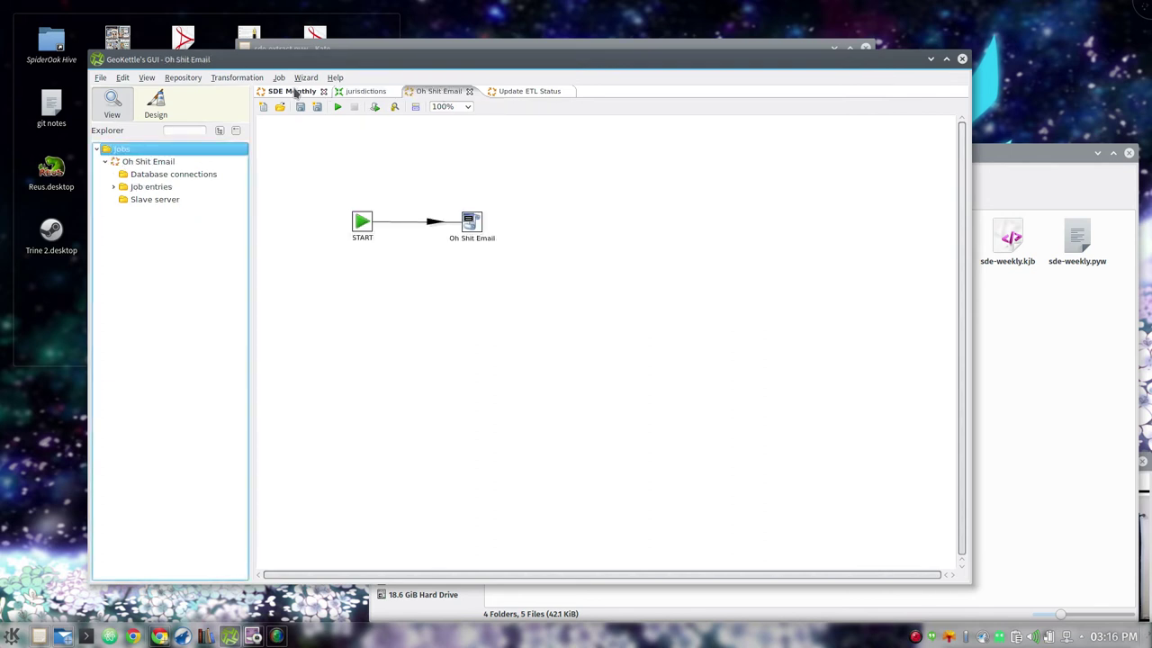
click(299, 91)
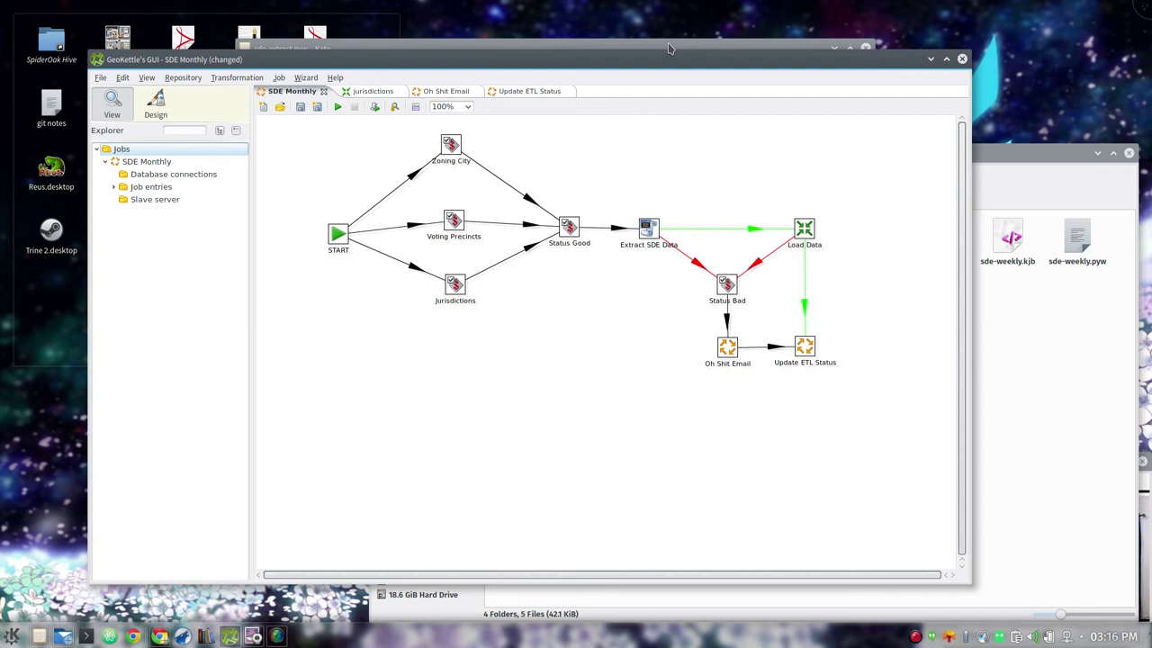
drag(657, 61, 674, 89)
Review the email.pyw ETL failure alert script in Kate, then return to the SDE Monthly job.
click(630, 52)
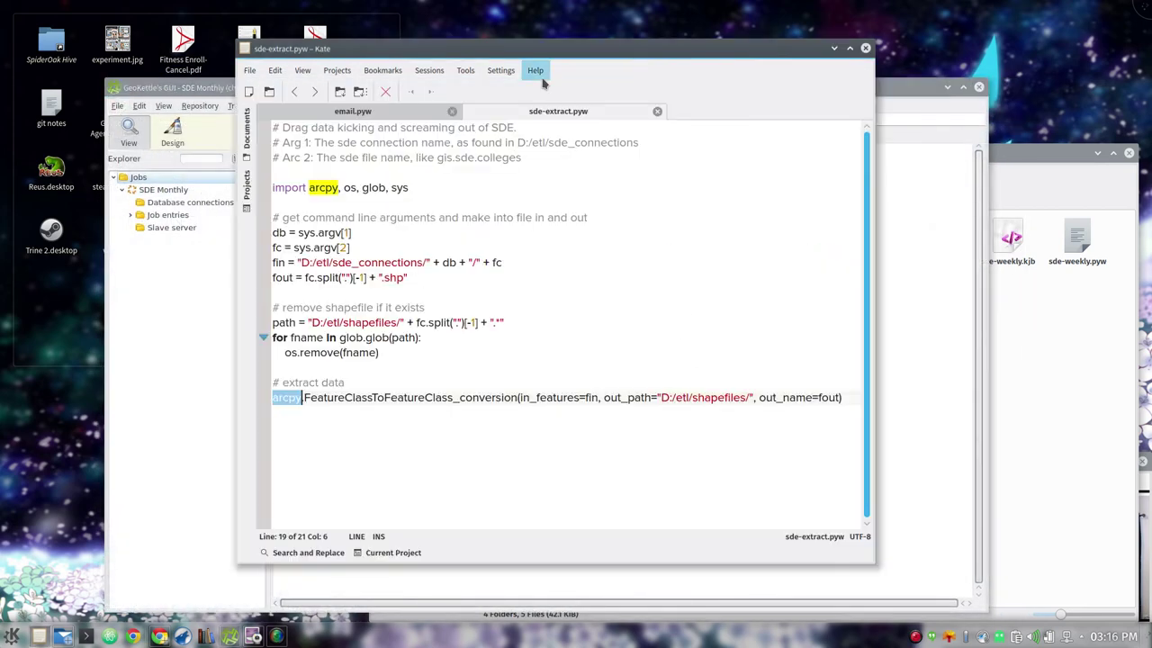
click(400, 112)
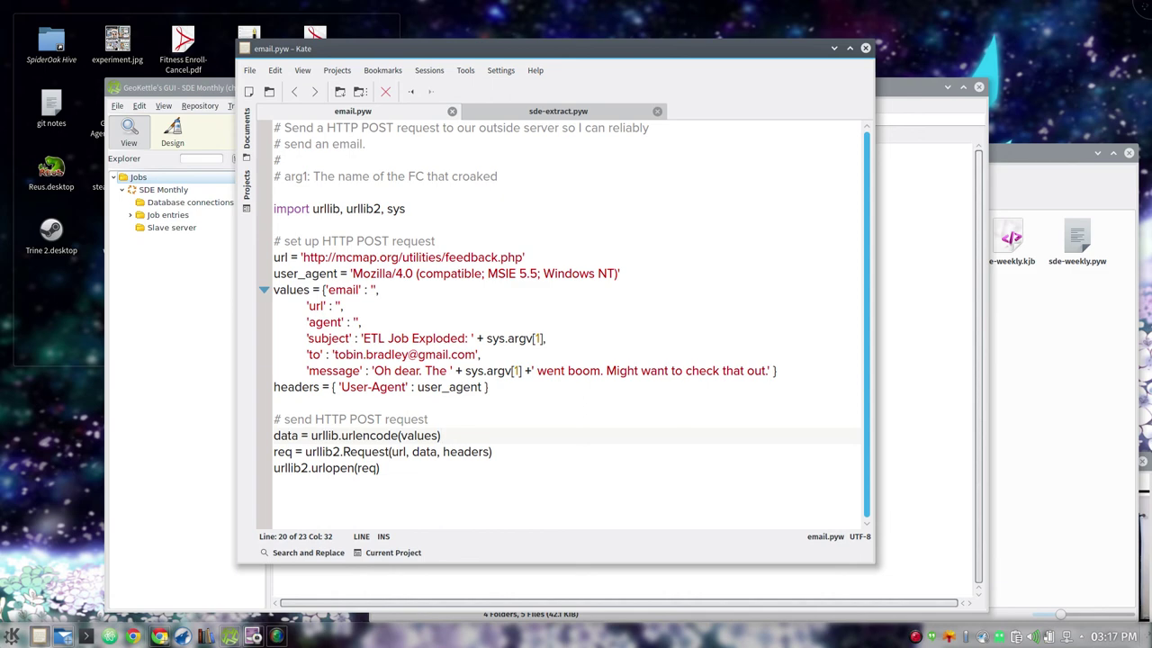
click(906, 89)
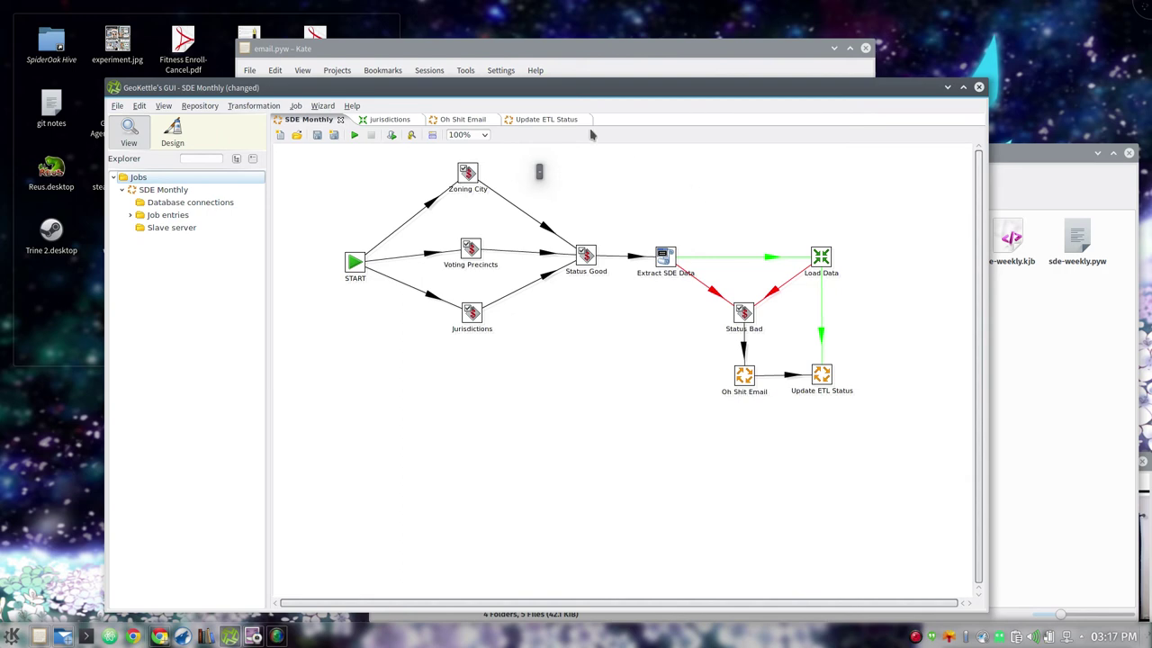
drag(457, 93, 478, 67)
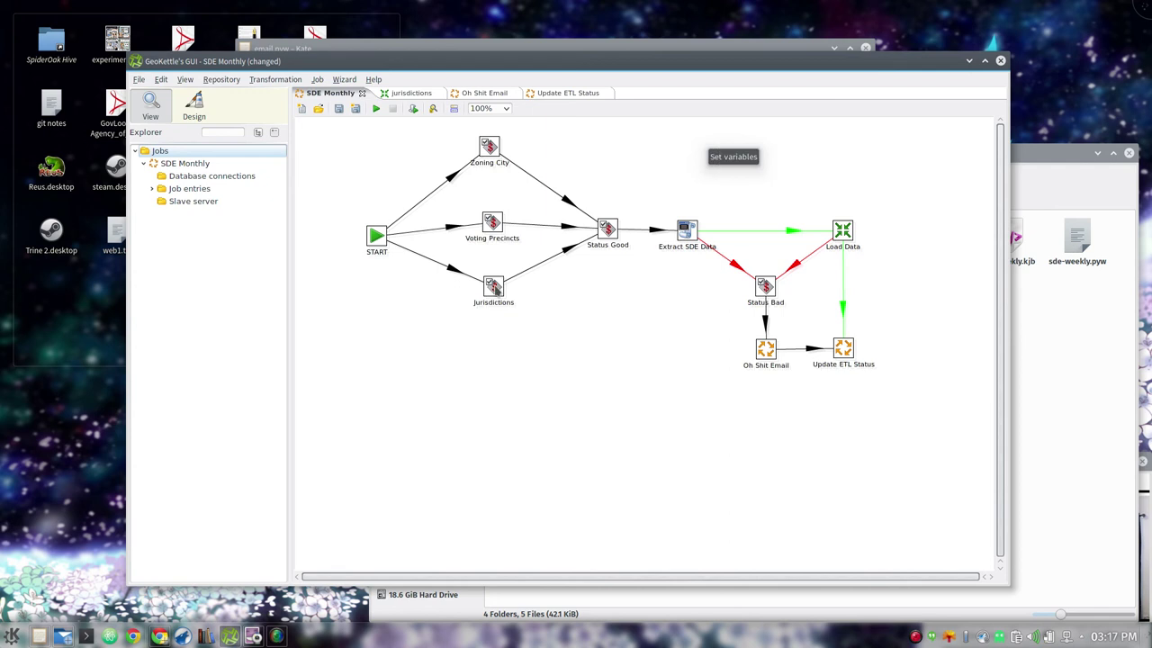
click(494, 287)
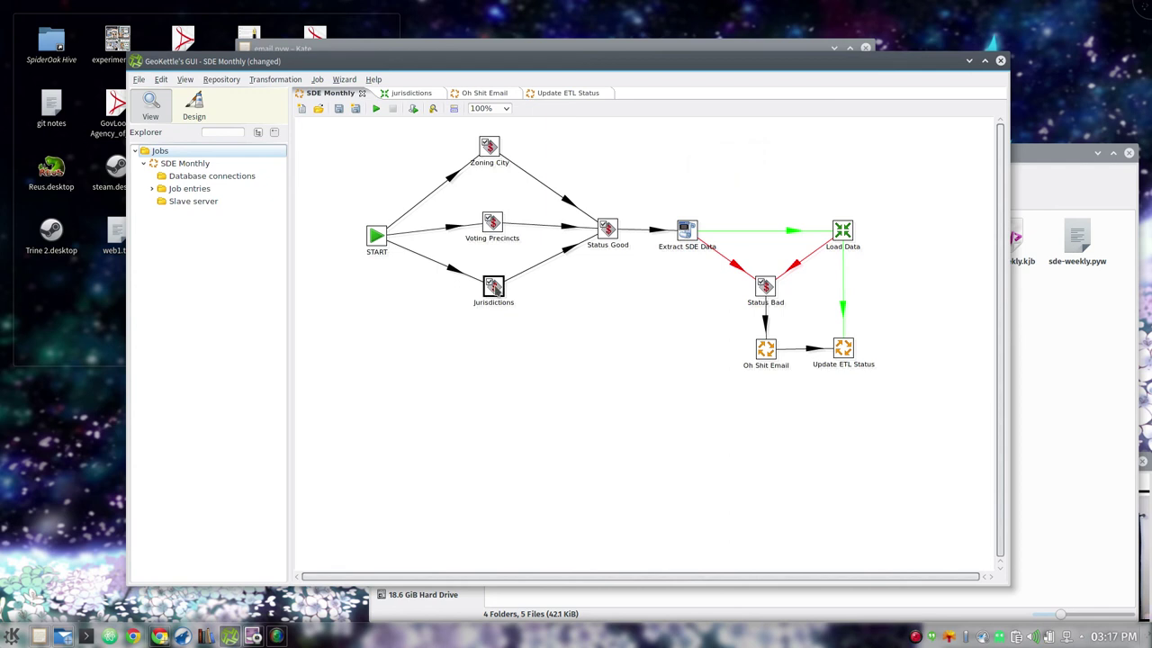